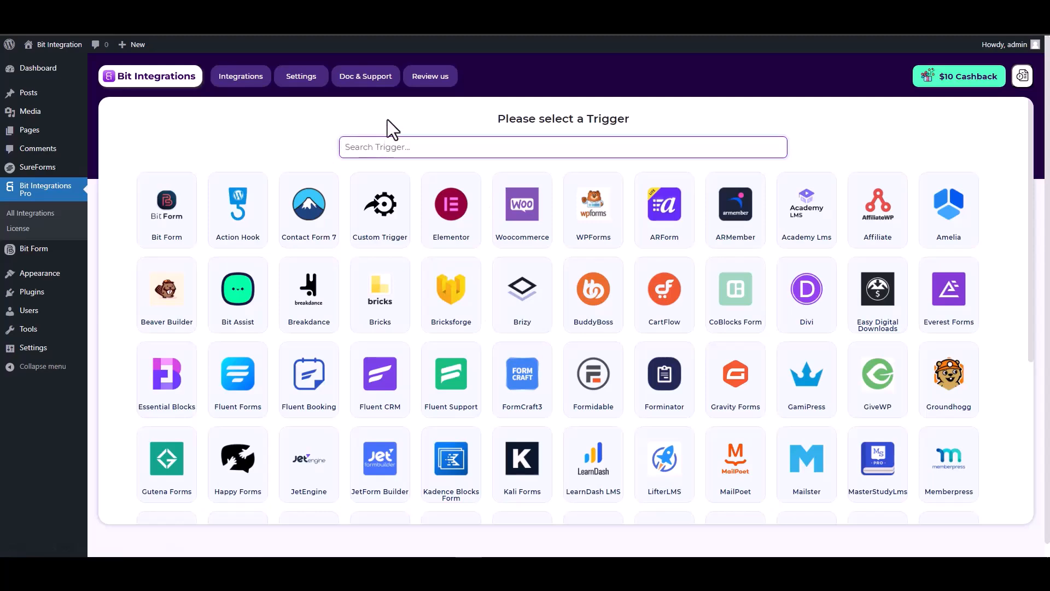
Set SureForms as the trigger with the form named 'SureForms' selected, and continue
{"action": "type", "text": "sure"}
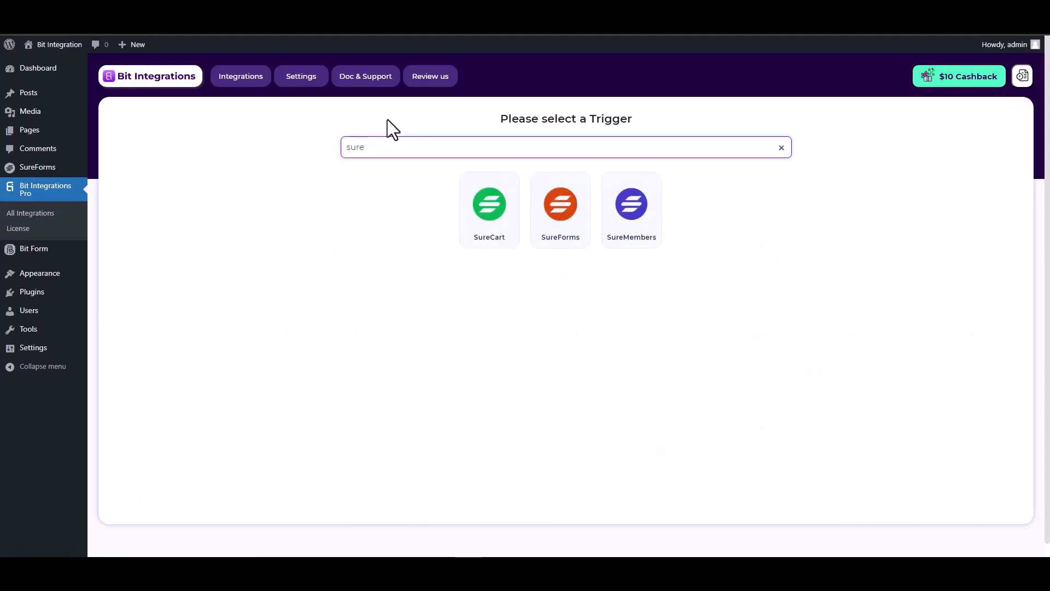
{"action": "left_click", "coordinate": [564, 239]}
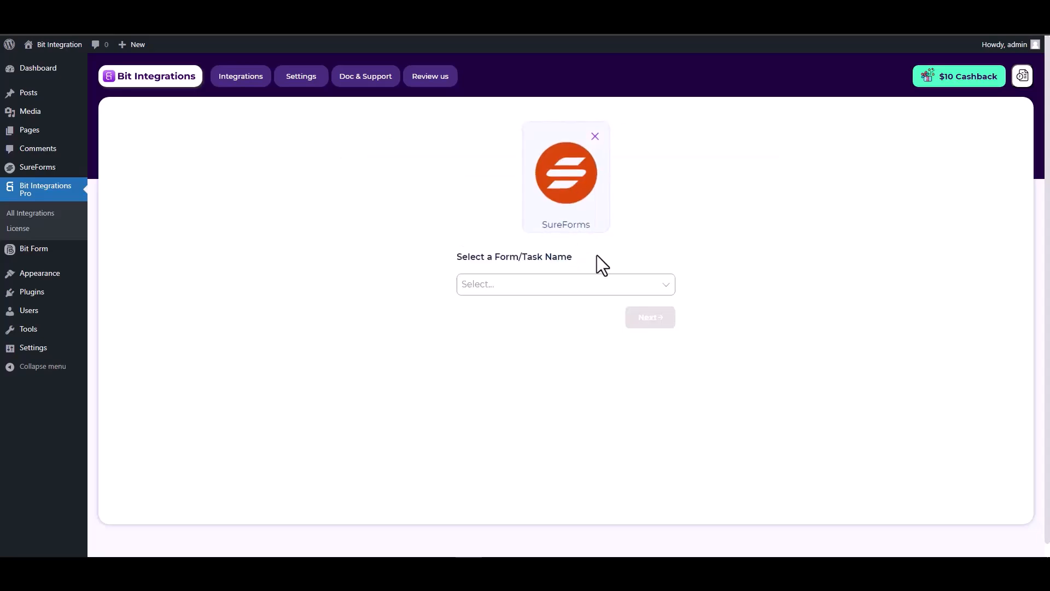
{"action": "left_click", "coordinate": [509, 283]}
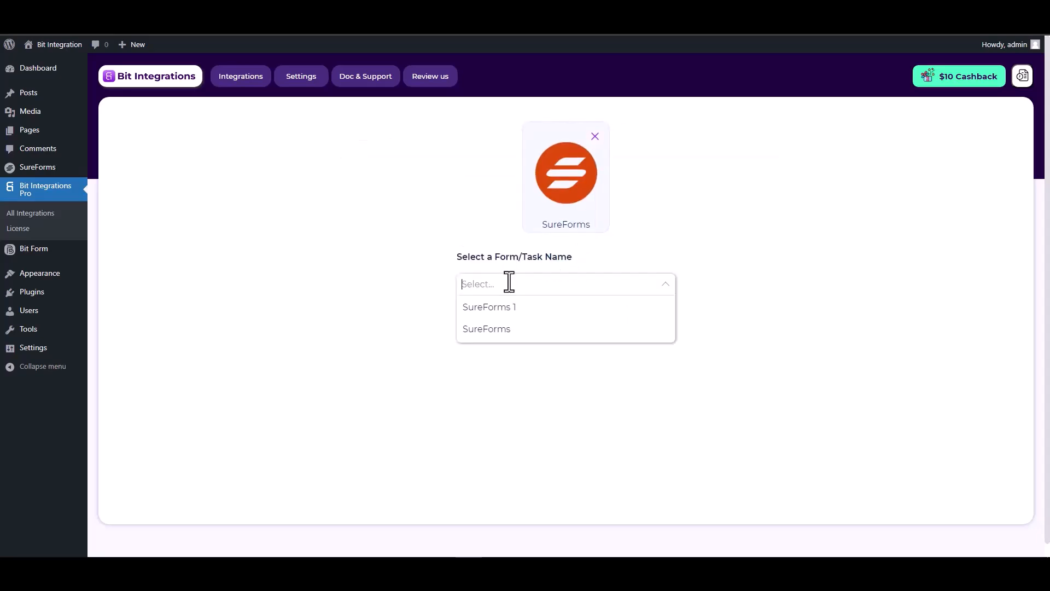
{"action": "left_click", "coordinate": [499, 332]}
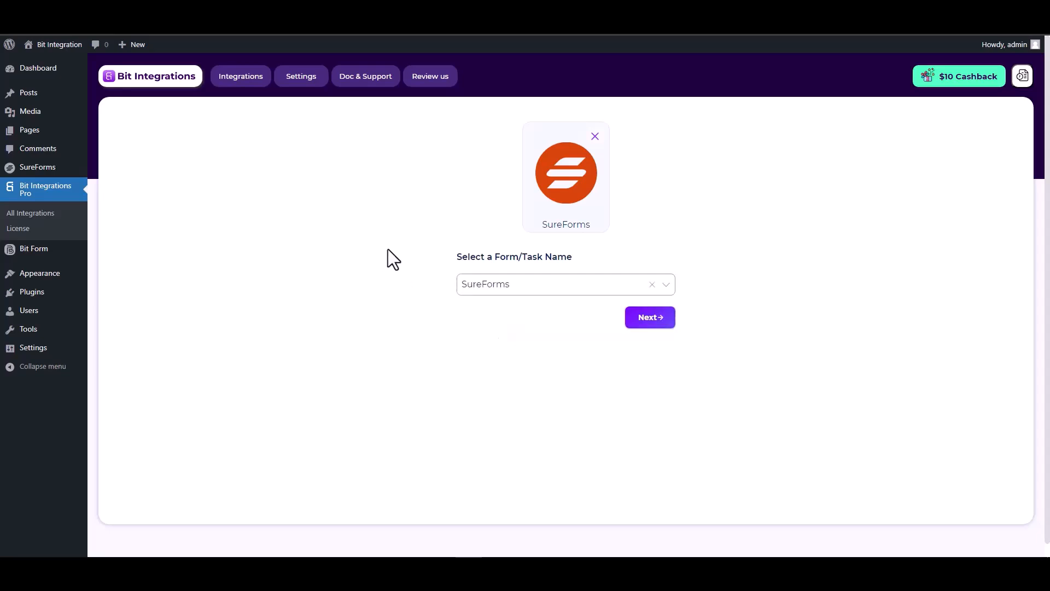
{"action": "left_click", "coordinate": [648, 318]}
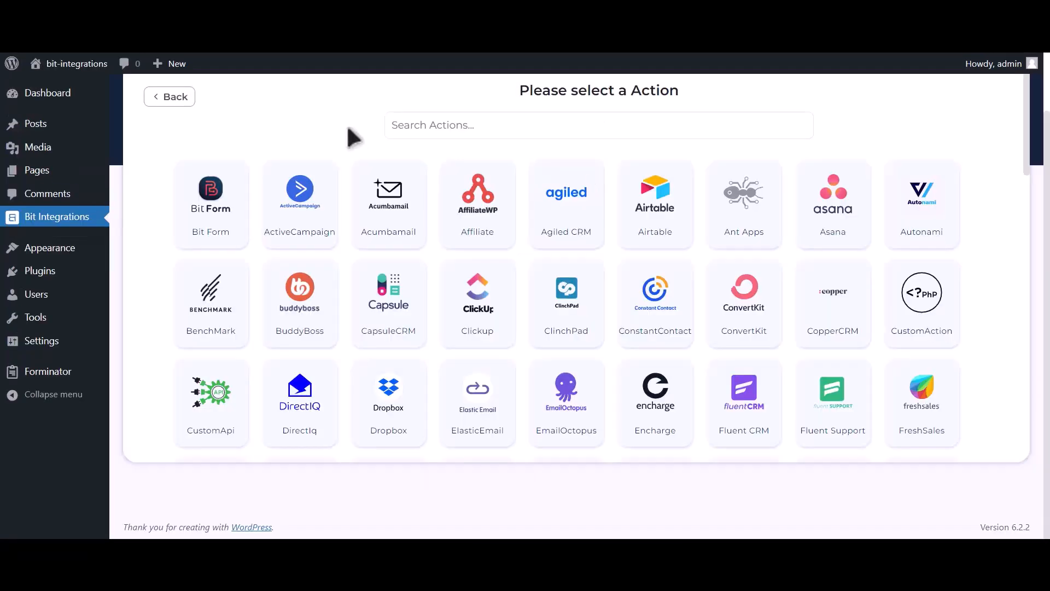
Search for 'Mailup' among the actions and select it as the integration action
{"action": "left_click", "coordinate": [554, 115]}
{"action": "type", "text": "Mailup"}
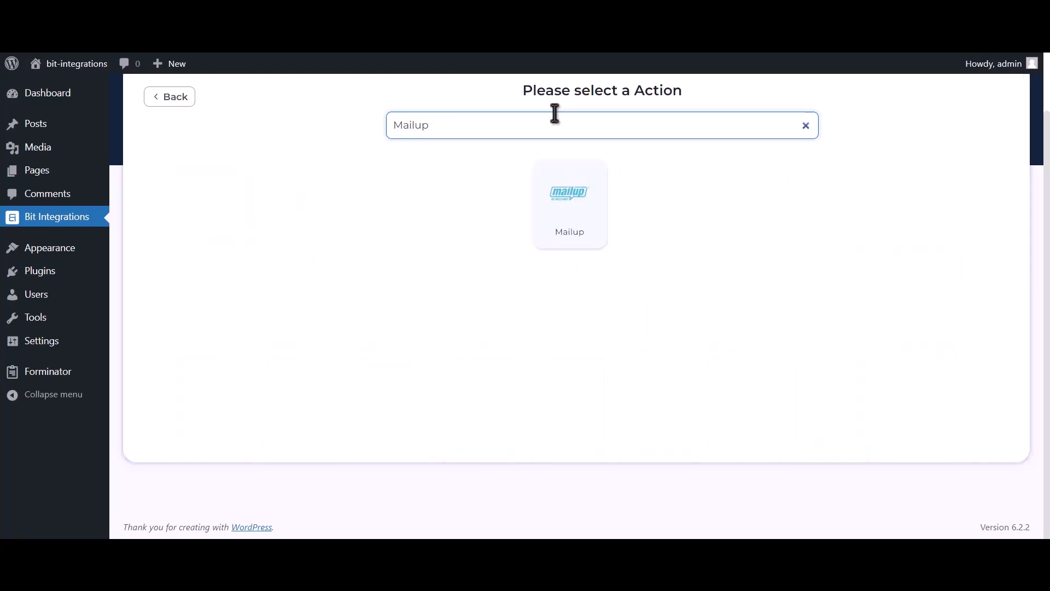
{"action": "left_click", "coordinate": [556, 216]}
{"action": "left_click_drag", "start_coordinate": [166, 274], "coordinate": [202, 268]}
{"action": "left_click_drag", "start_coordinate": [151, 325], "coordinate": [222, 323]}
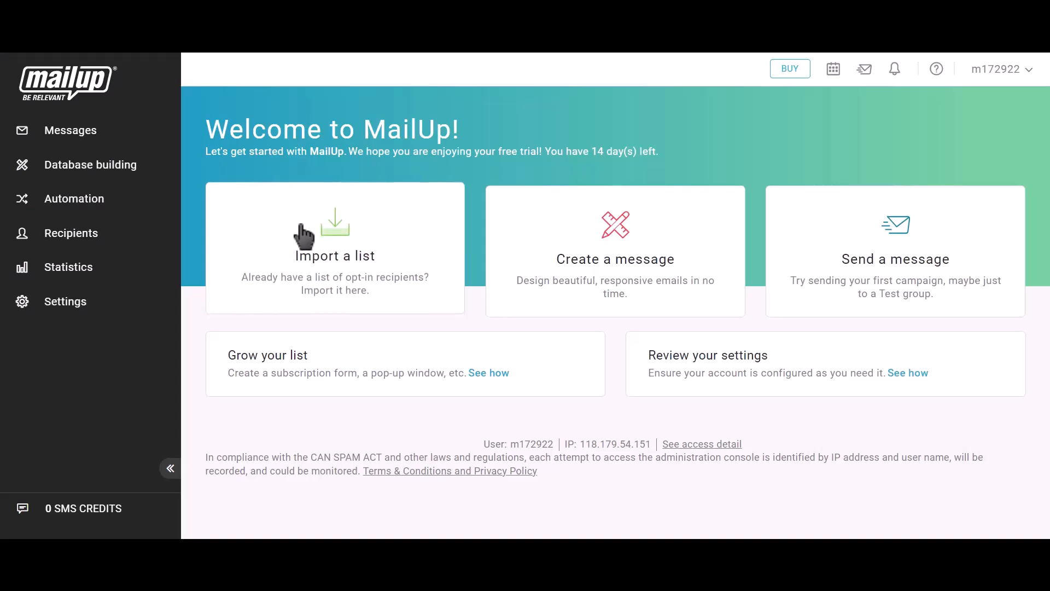
Go to Settings > Advanced settings > Developer's corner and start a new API key request
{"action": "left_click", "coordinate": [85, 304]}
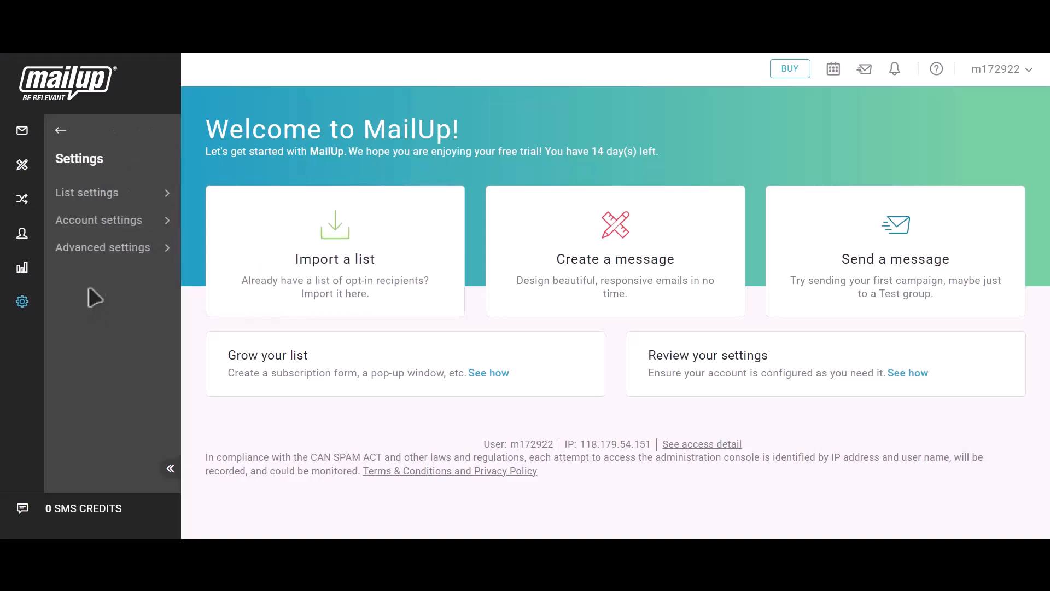
{"action": "left_click", "coordinate": [113, 260]}
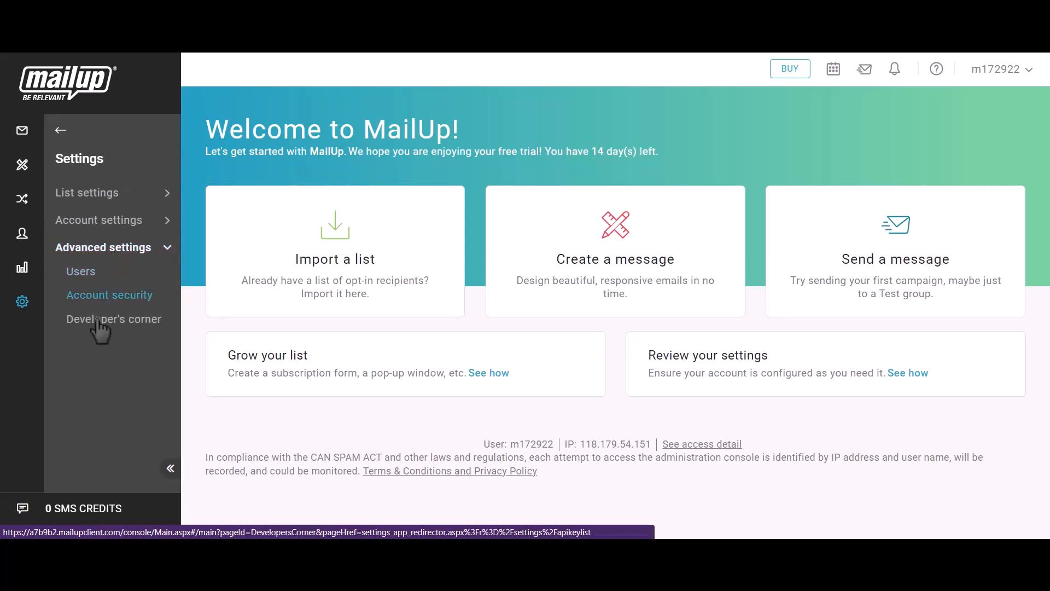
{"action": "left_click", "coordinate": [121, 320]}
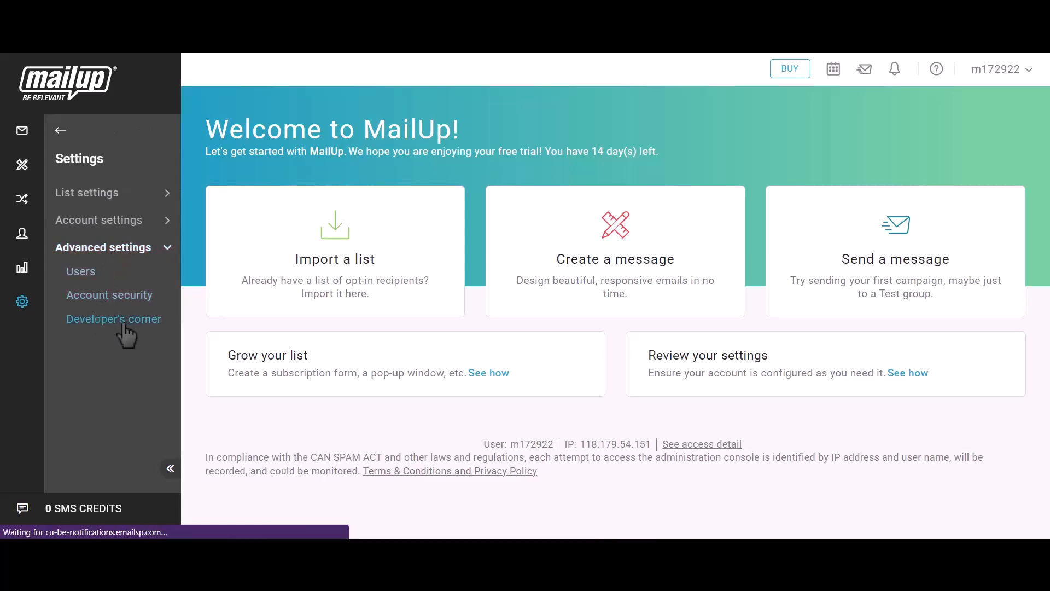
{"action": "left_click", "coordinate": [634, 375]}
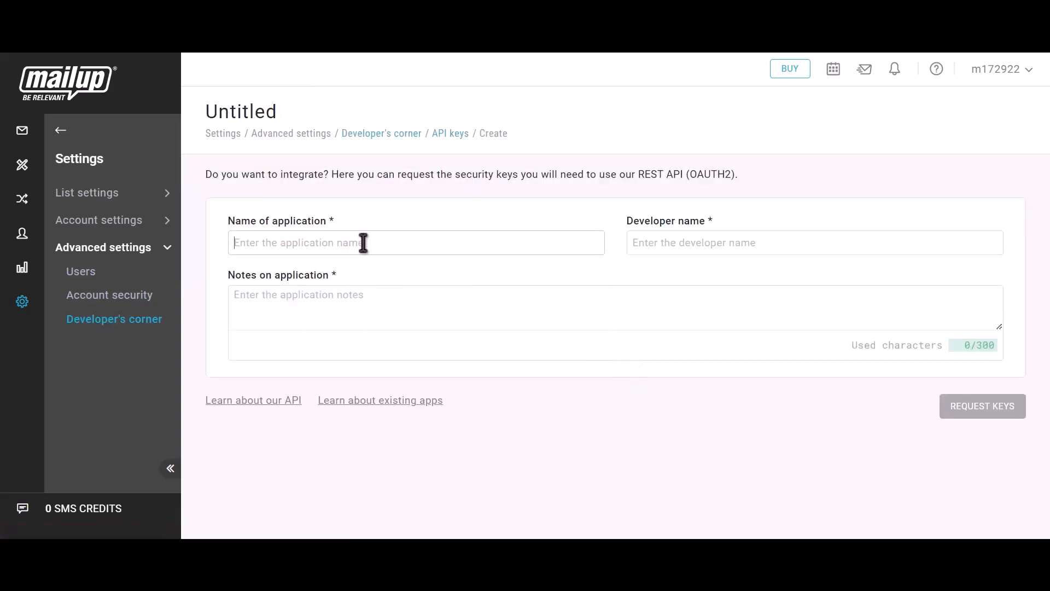
Request API keys with application and developer name 'Bit Integrations' and notes 'Bit integrations'
{"action": "type", "text": "Bi"}
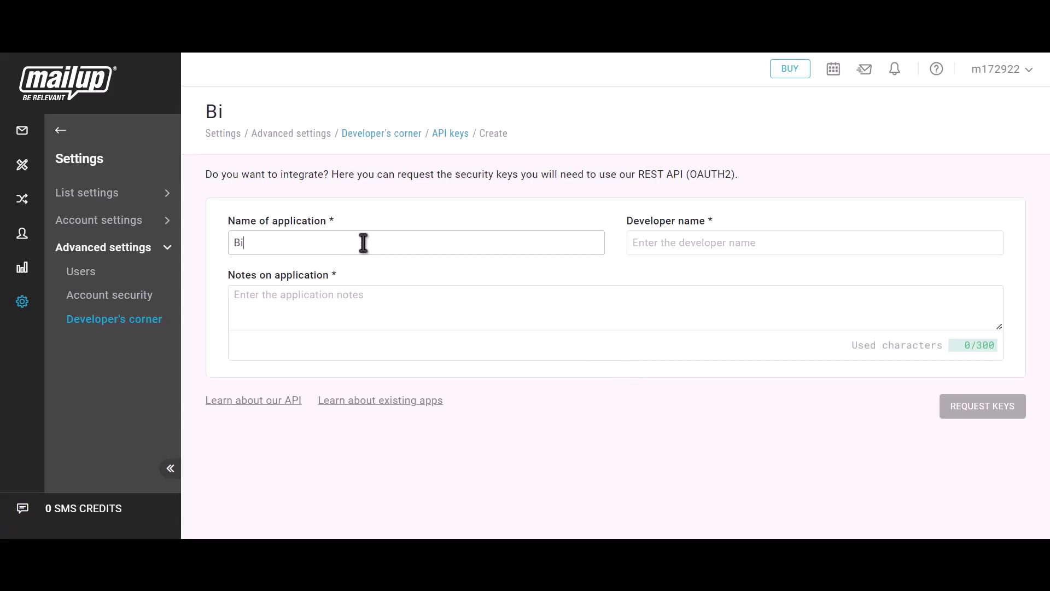
{"action": "type", "text": "t Integrations"}
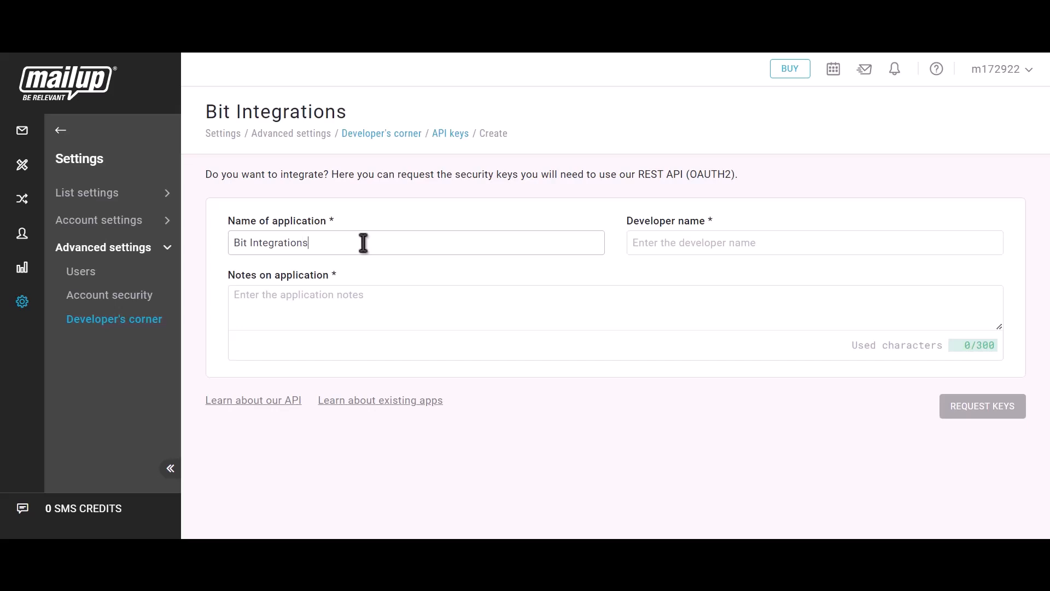
{"action": "left_click", "coordinate": [698, 248]}
{"action": "type", "text": "Bit"}
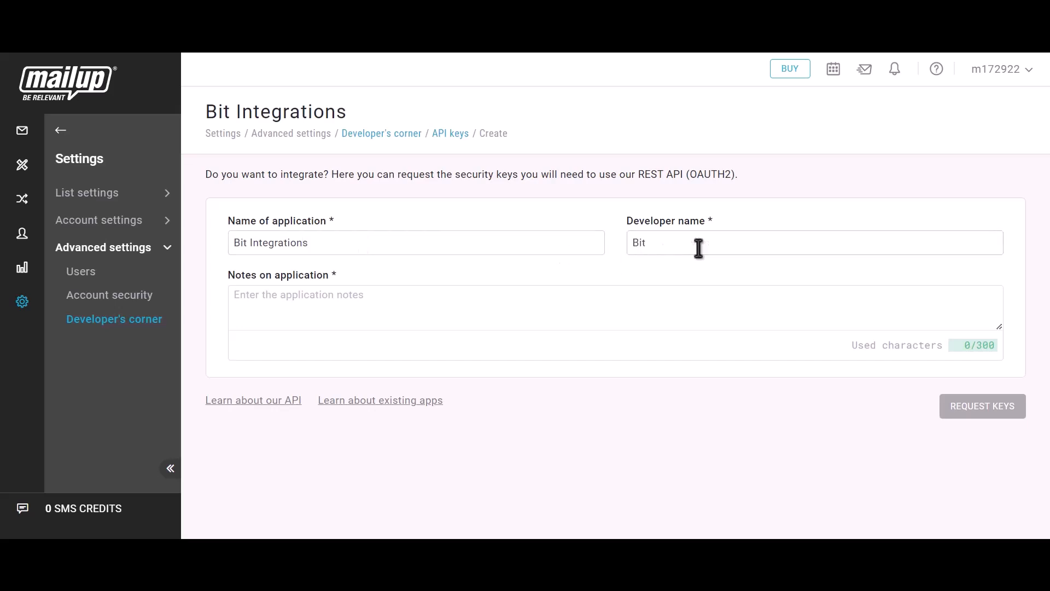
{"action": "type", "text": " Integrations"}
{"action": "left_click", "coordinate": [446, 298]}
{"action": "type", "text": "B"}
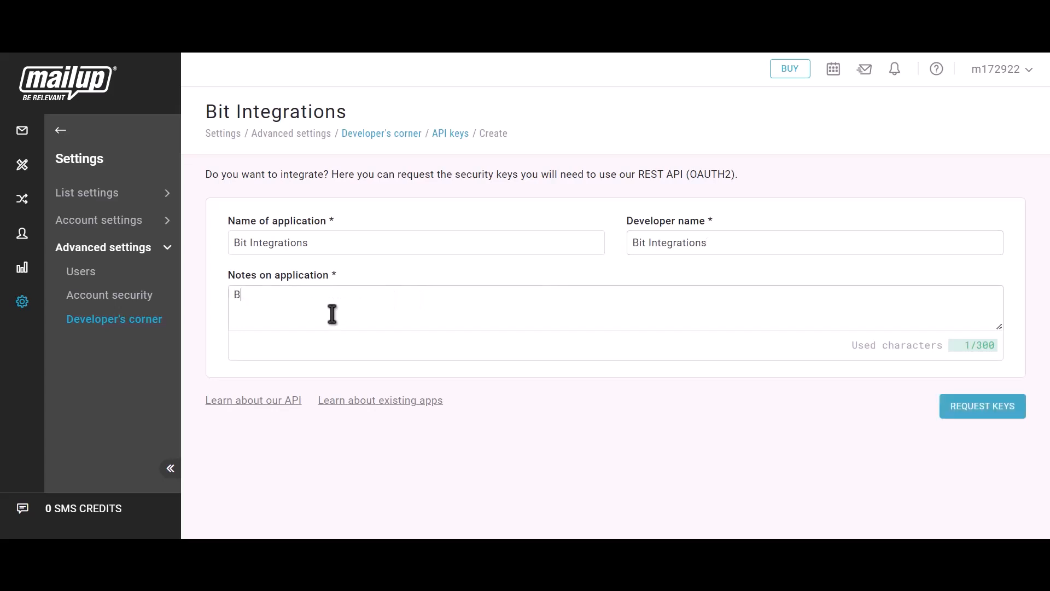
{"action": "type", "text": "it int"}
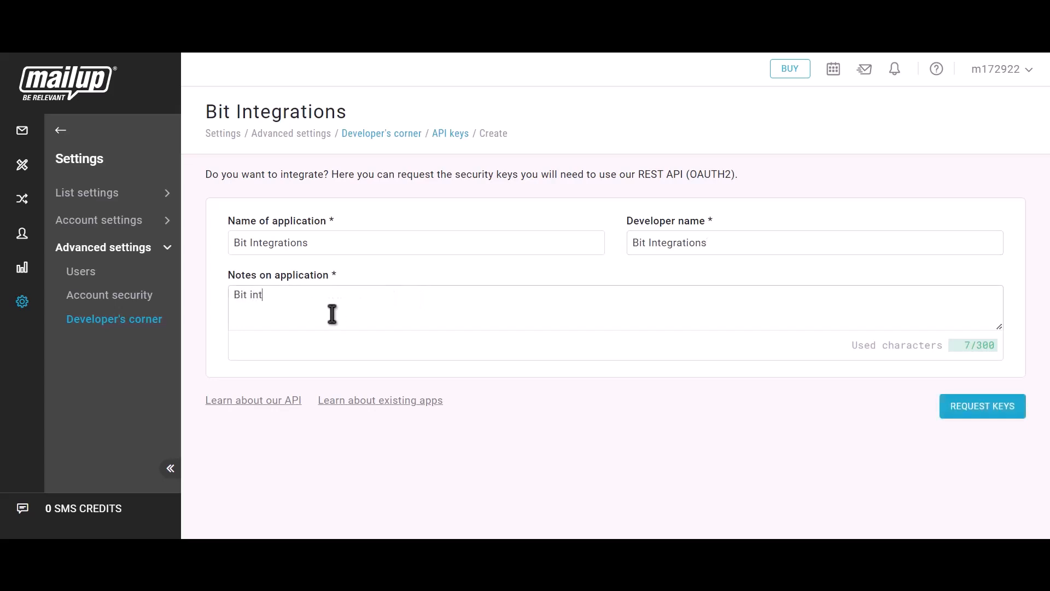
{"action": "type", "text": "egrations"}
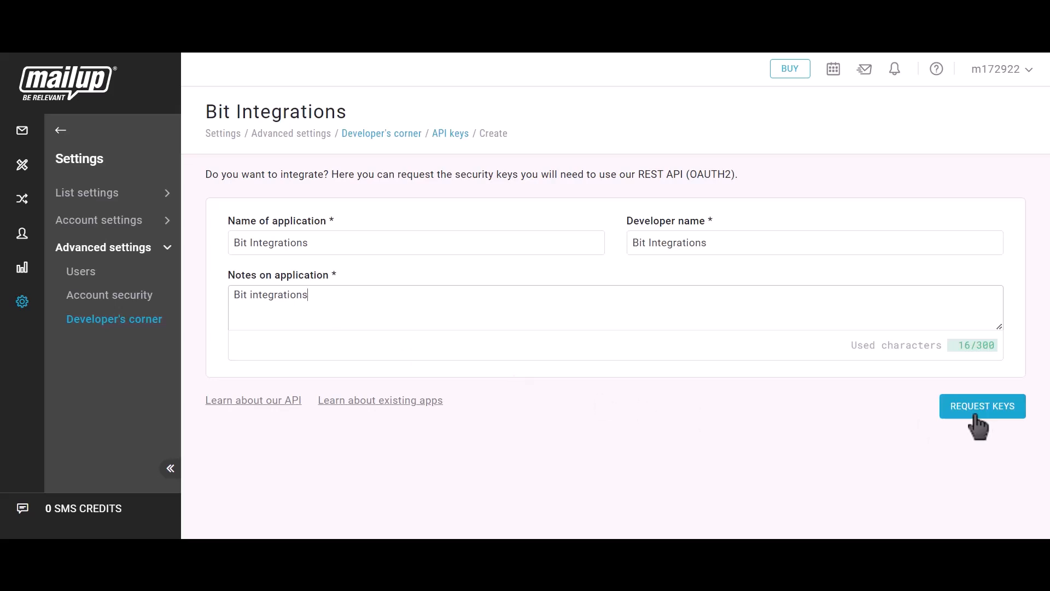
{"action": "left_click", "coordinate": [999, 427]}
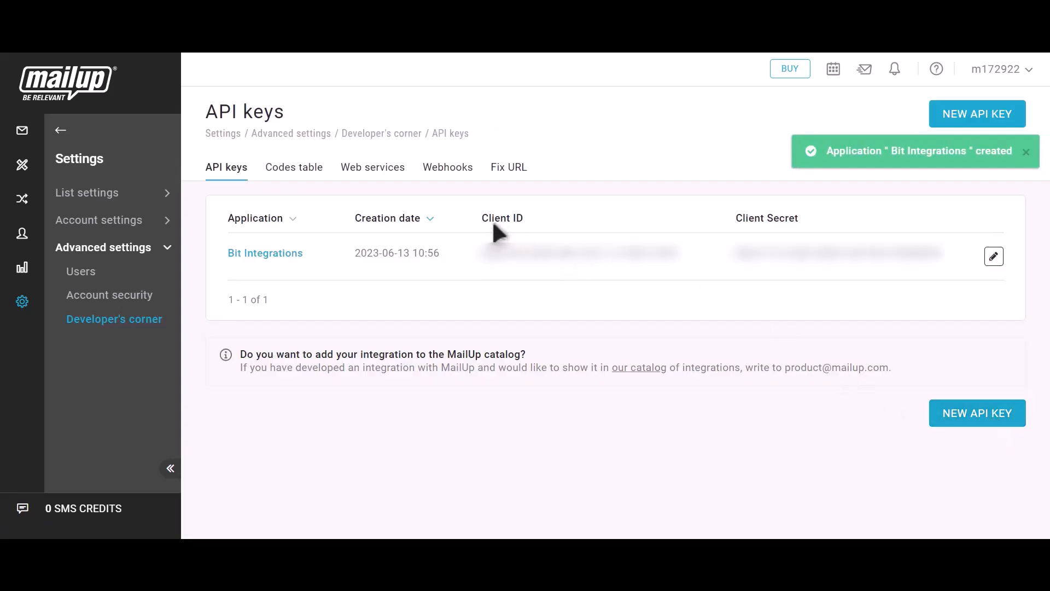
Copy the Bit Integrations application's Client ID and return to the Mailup integration tab
{"action": "left_click_drag", "start_coordinate": [510, 221], "coordinate": [530, 220]}
{"action": "left_click", "coordinate": [694, 259]}
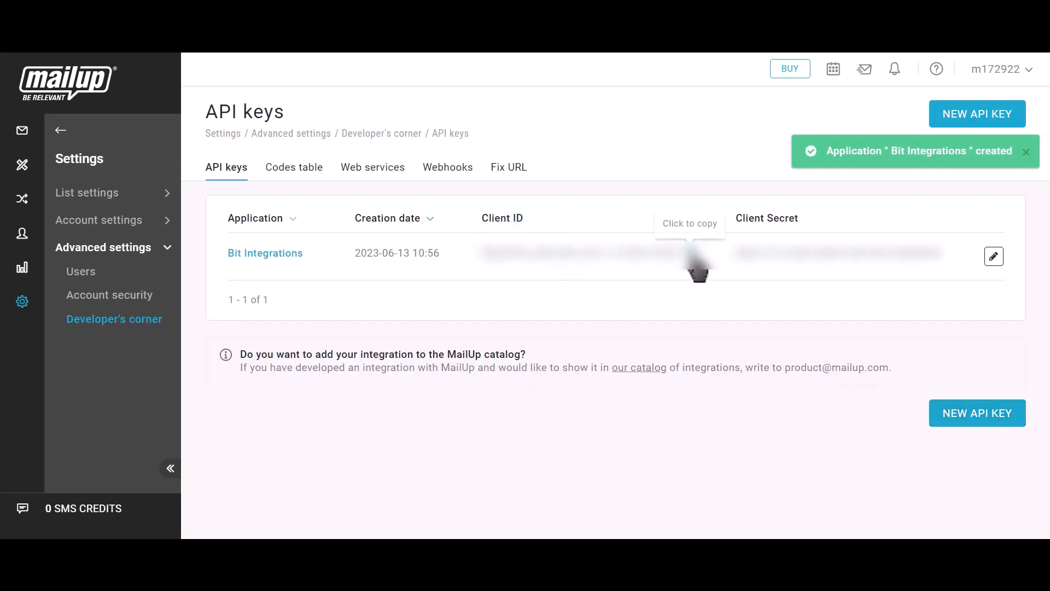
{"action": "left_click", "coordinate": [273, 17]}
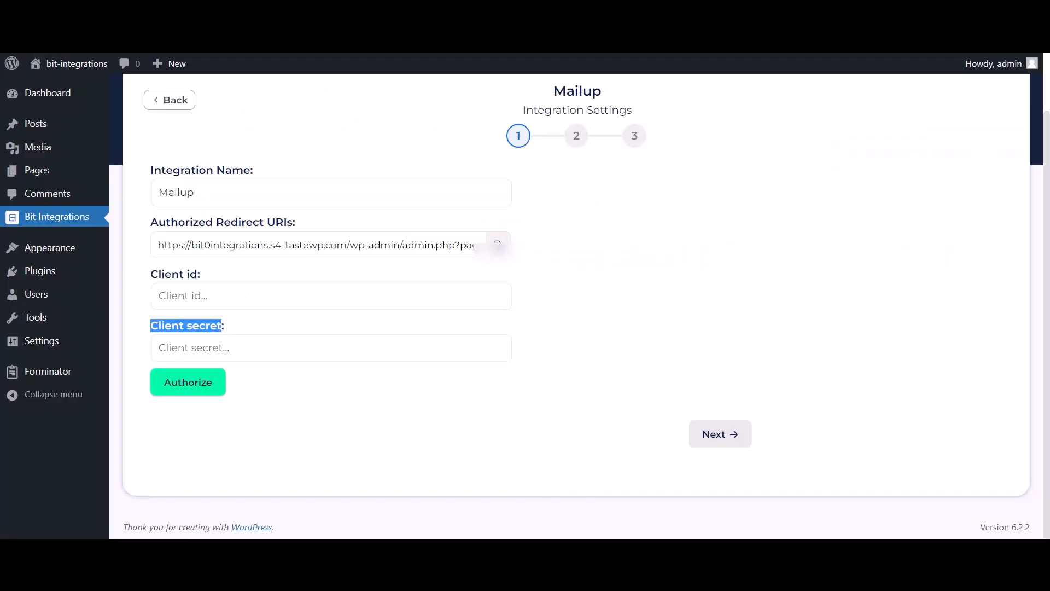
Paste the MailUp Client ID and Client Secret into the Client id and Client secret fields
{"action": "left_click", "coordinate": [257, 303]}
{"action": "key", "text": "ctrl+v"}
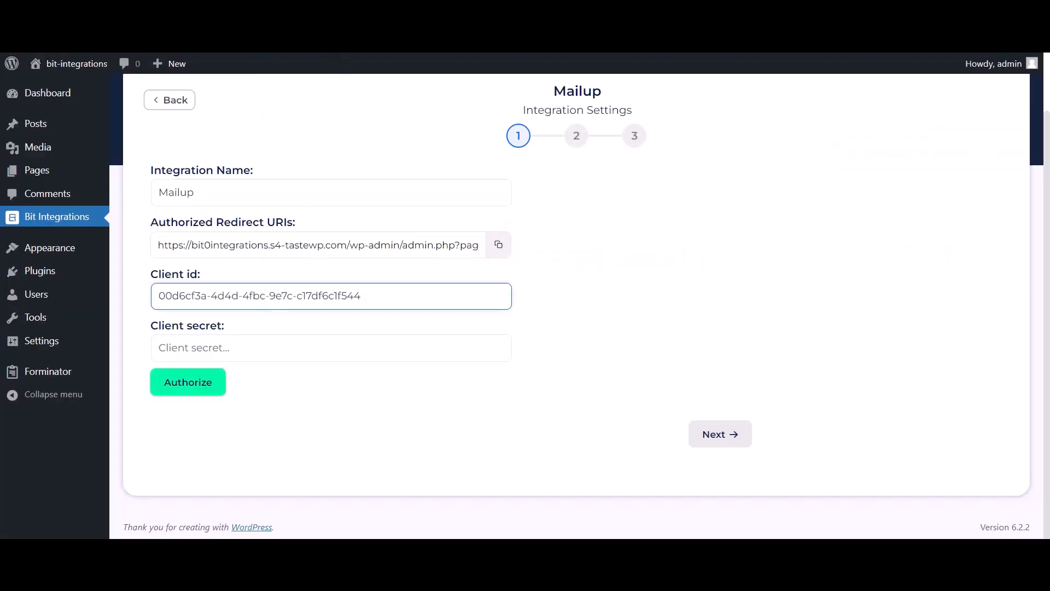
{"action": "left_click", "coordinate": [404, 17]}
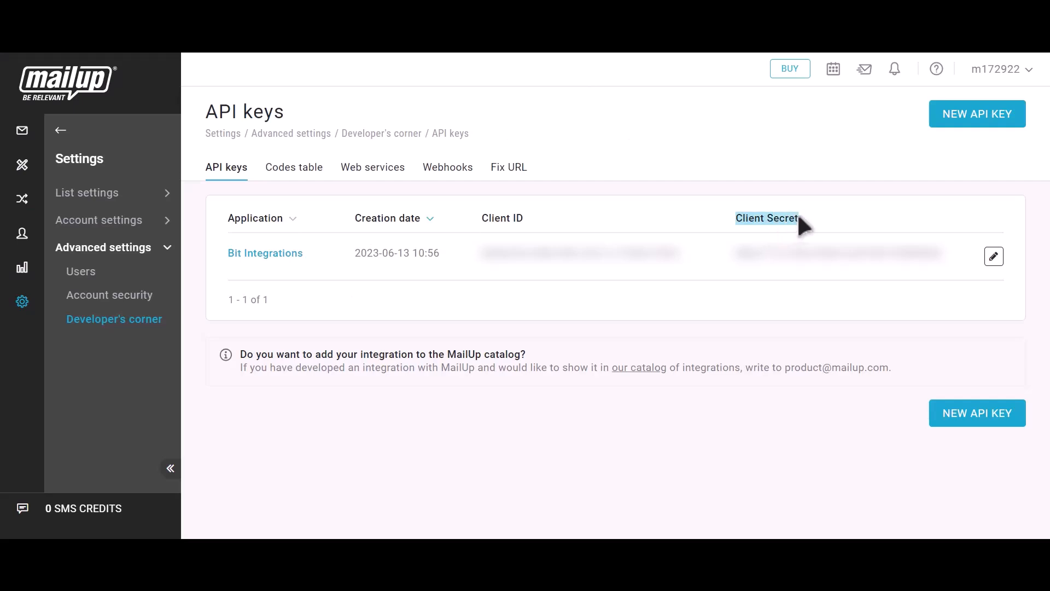
{"action": "left_click", "coordinate": [958, 260]}
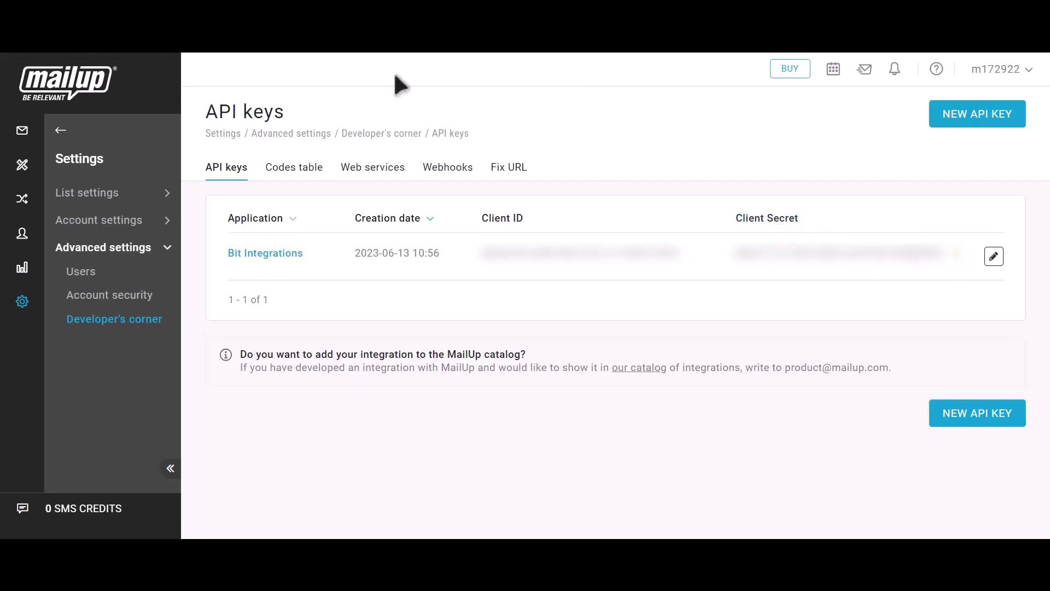
{"action": "left_click", "coordinate": [405, 17]}
{"action": "left_click", "coordinate": [247, 355]}
{"action": "key", "text": "ctrl+v"}
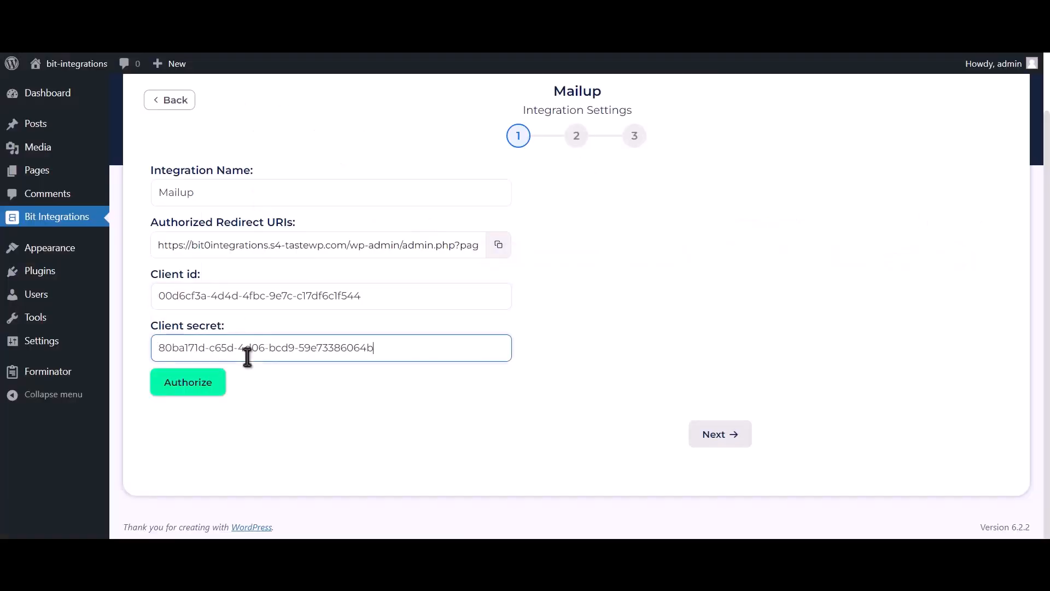
Authorize with the saved MailUp login, approve Bit Integrations' access, and proceed to list selection
{"action": "left_click", "coordinate": [189, 389]}
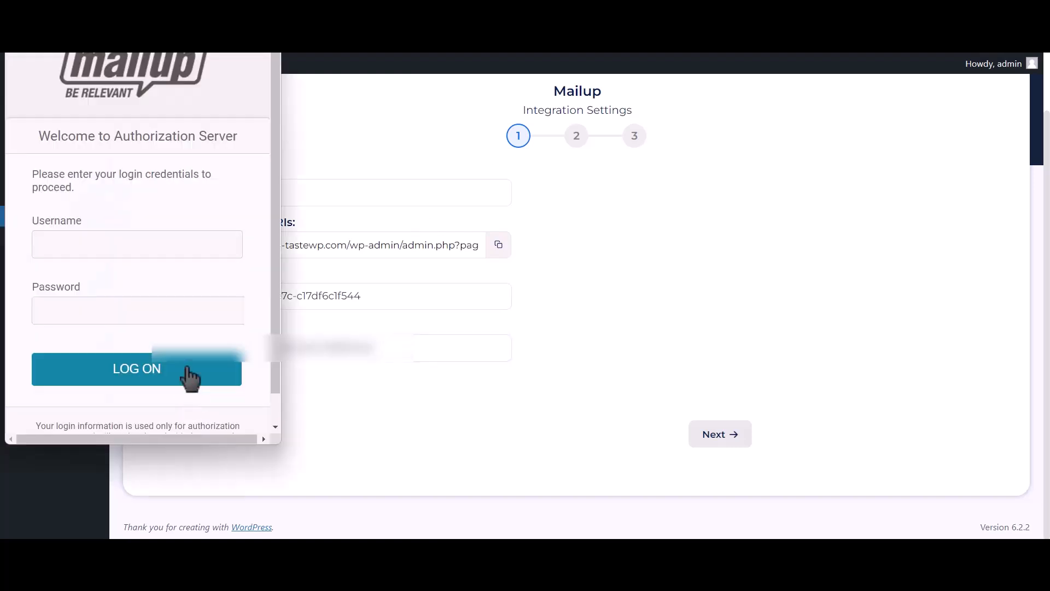
{"action": "left_click", "coordinate": [199, 242]}
{"action": "left_click", "coordinate": [199, 280]}
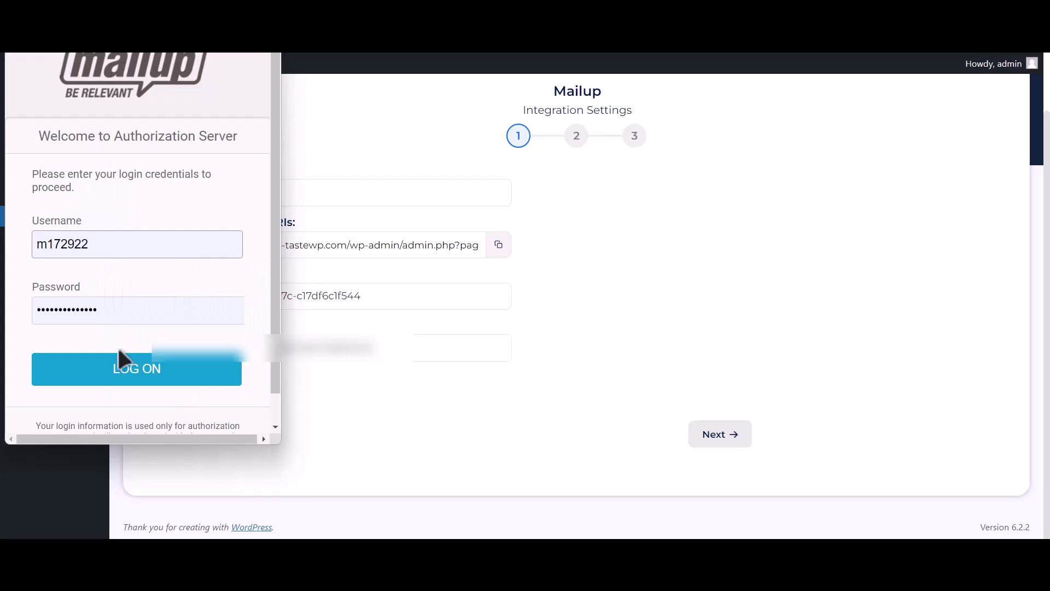
{"action": "left_click", "coordinate": [159, 380]}
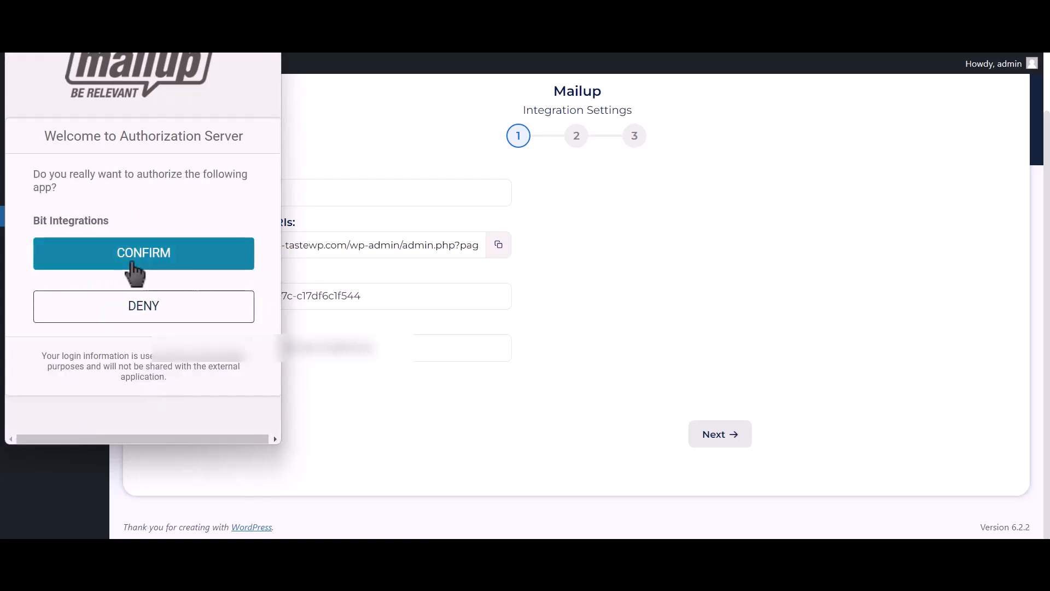
{"action": "left_click", "coordinate": [230, 262]}
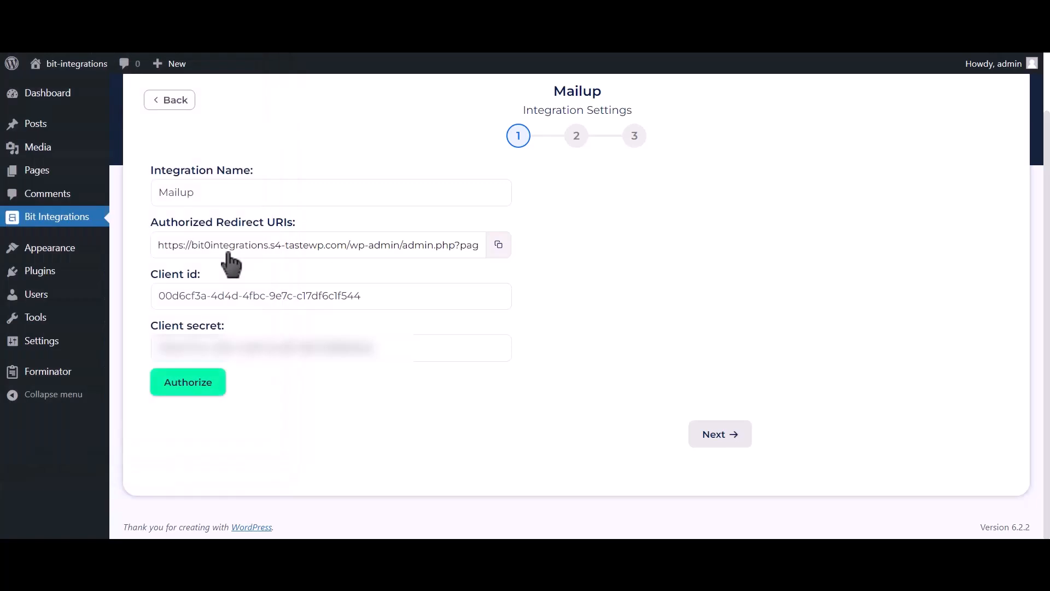
{"action": "left_click_drag", "start_coordinate": [874, 508], "coordinate": [1012, 512]}
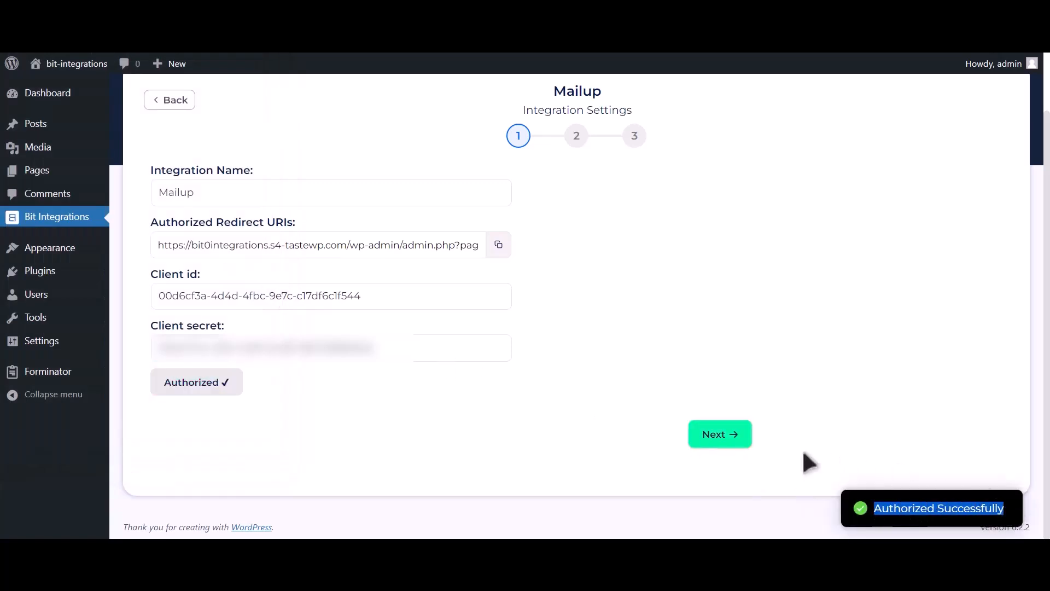
{"action": "left_click", "coordinate": [736, 451]}
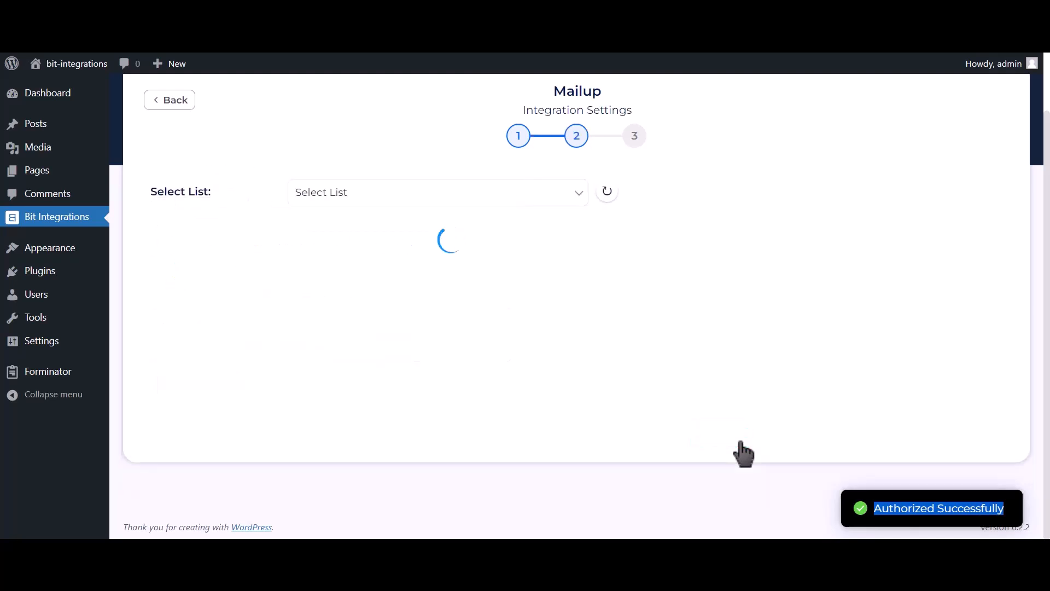
Select the News list and TEST group, and map Email Address-1 to Email
{"action": "left_click", "coordinate": [430, 200]}
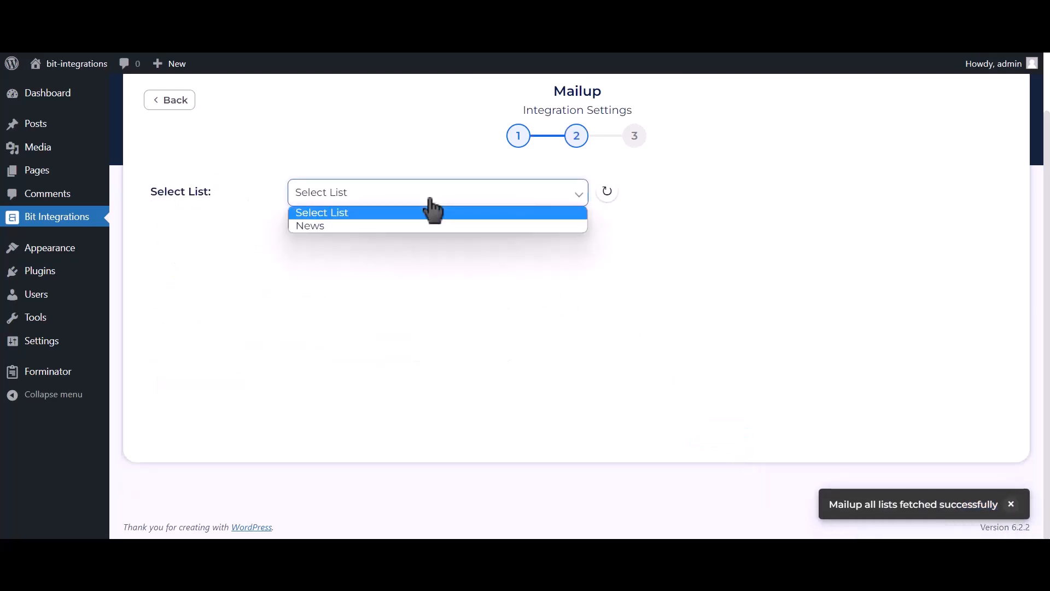
{"action": "left_click", "coordinate": [389, 226]}
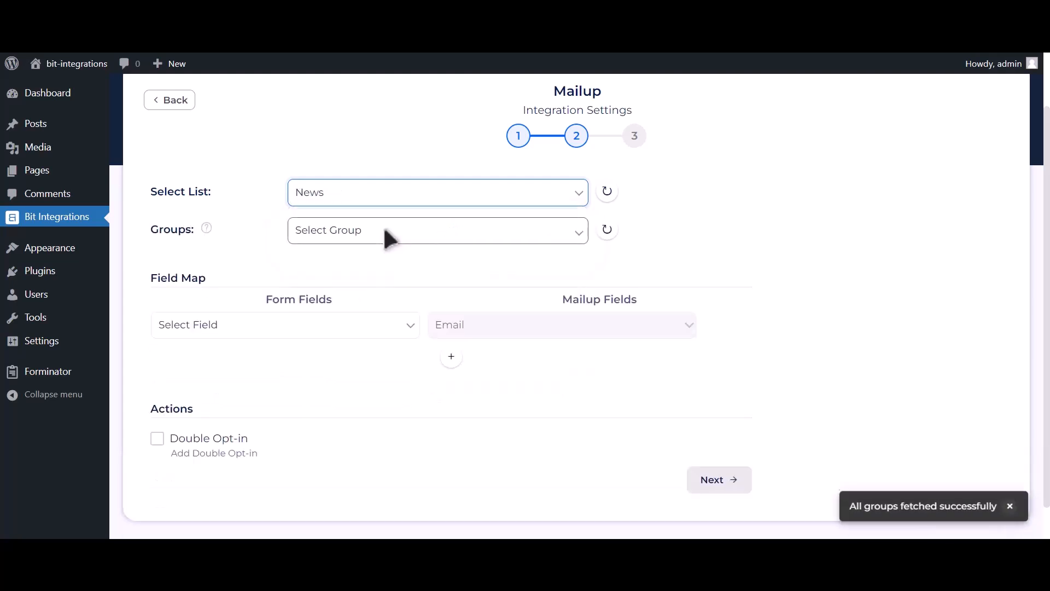
{"action": "left_click", "coordinate": [436, 239]}
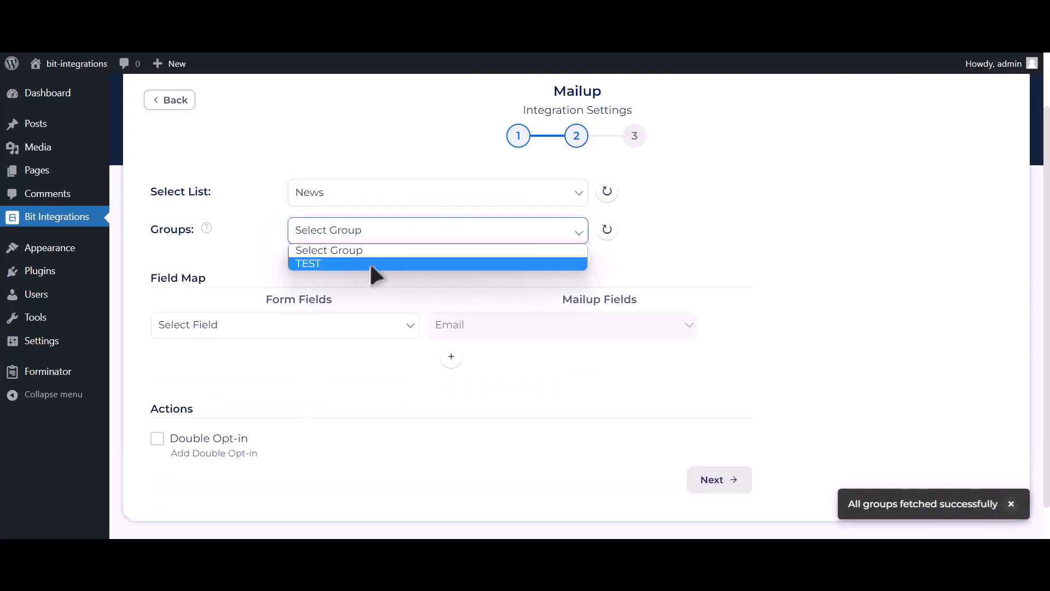
{"action": "left_click", "coordinate": [370, 265]}
{"action": "left_click", "coordinate": [300, 326]}
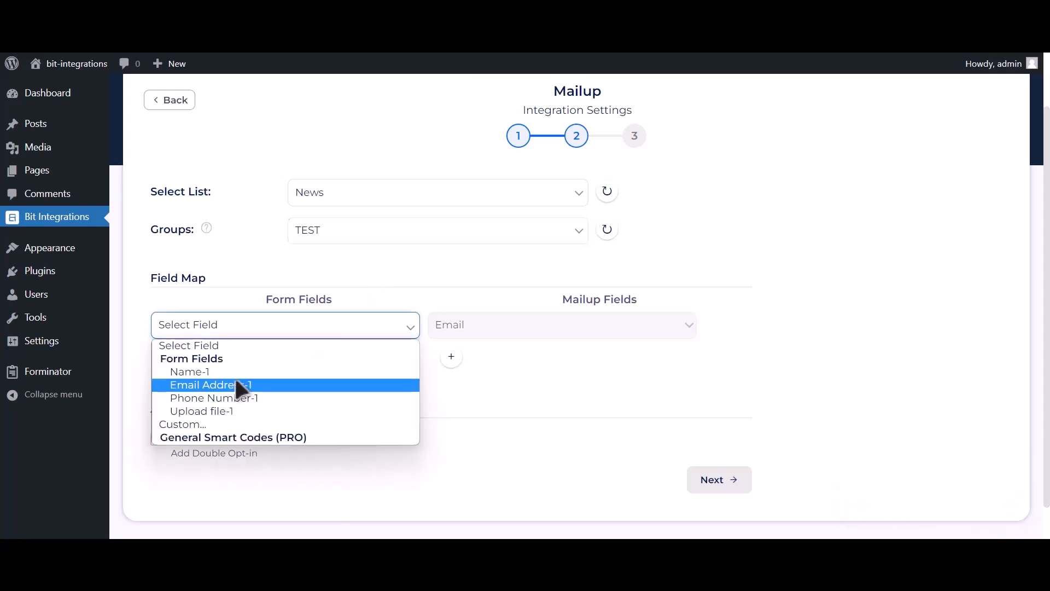
{"action": "left_click", "coordinate": [264, 384]}
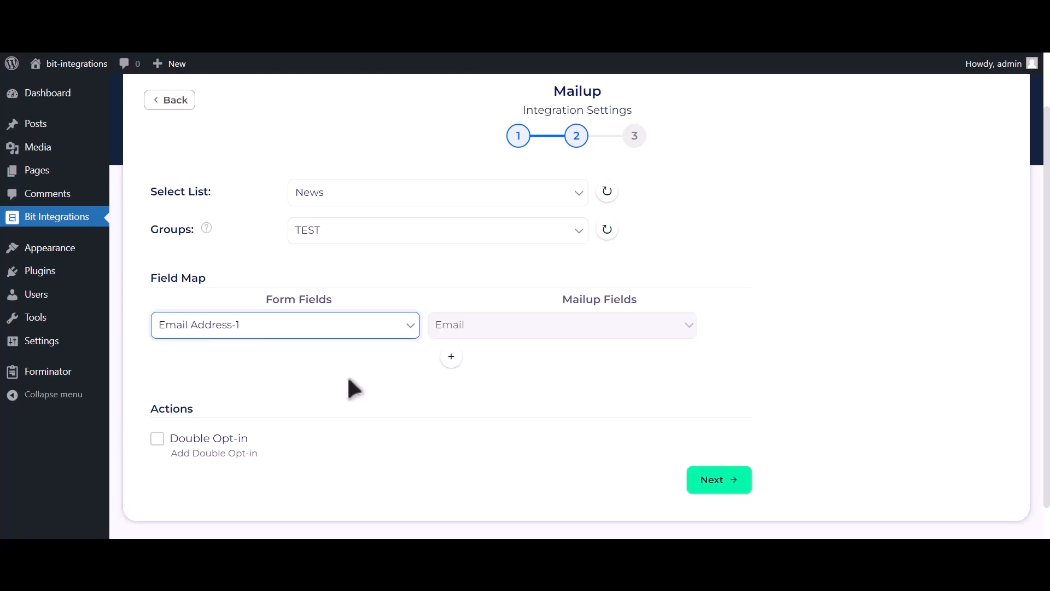
Add a field-map row mapping Name-1 to Last Name
{"action": "scroll", "coordinate": [415, 356], "scroll_direction": "down", "scroll_amount": 1}
{"action": "left_click", "coordinate": [451, 319]}
{"action": "left_click", "coordinate": [360, 331]}
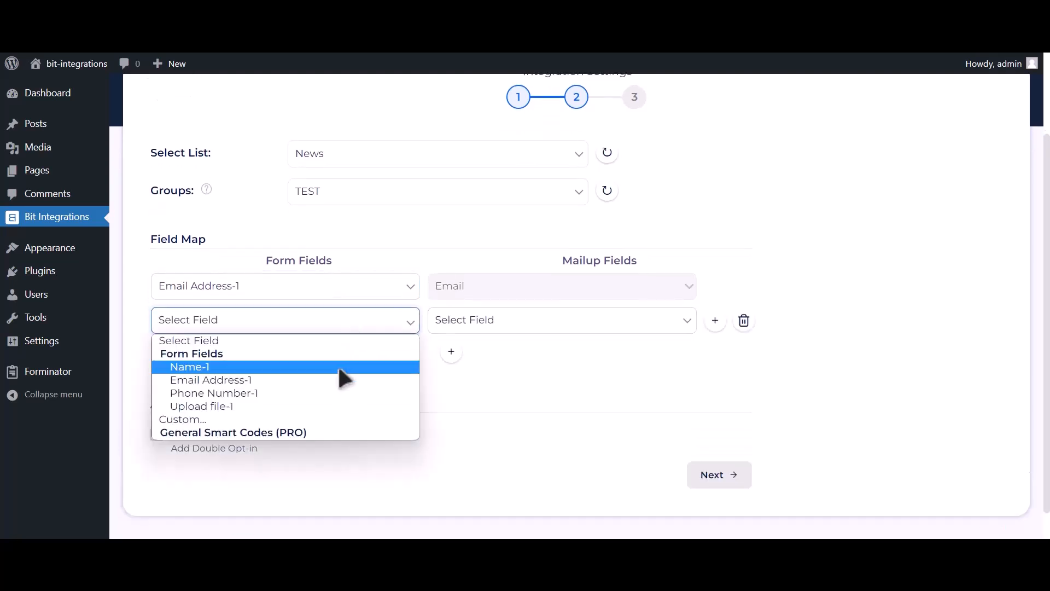
{"action": "left_click", "coordinate": [336, 365]}
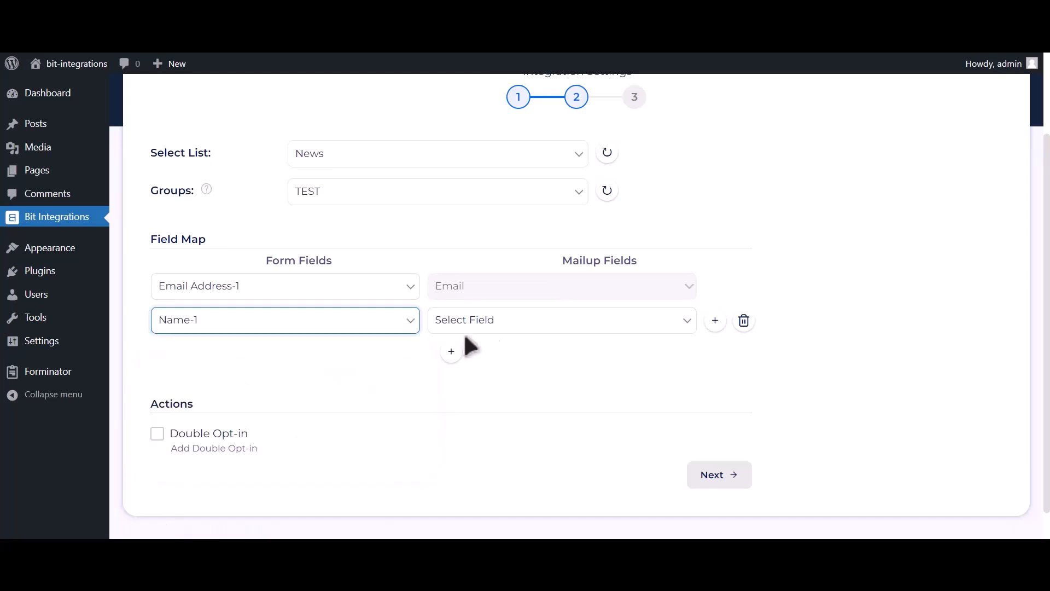
{"action": "left_click", "coordinate": [489, 327]}
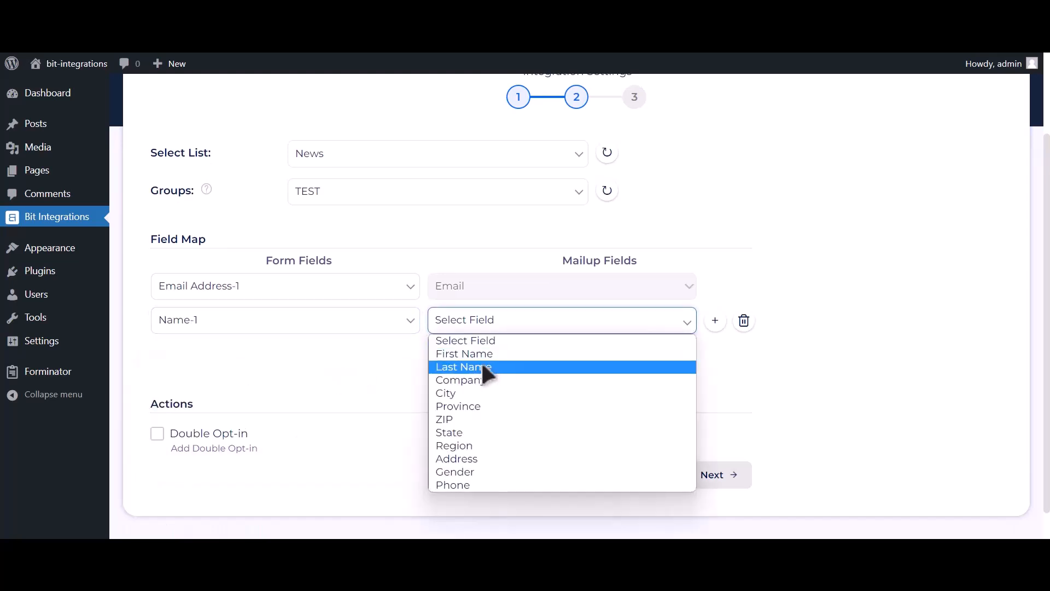
{"action": "left_click", "coordinate": [484, 366]}
Map Phone Number-1 to Phone, then finish and save the integration
{"action": "left_click", "coordinate": [452, 352]}
{"action": "left_click", "coordinate": [283, 364]}
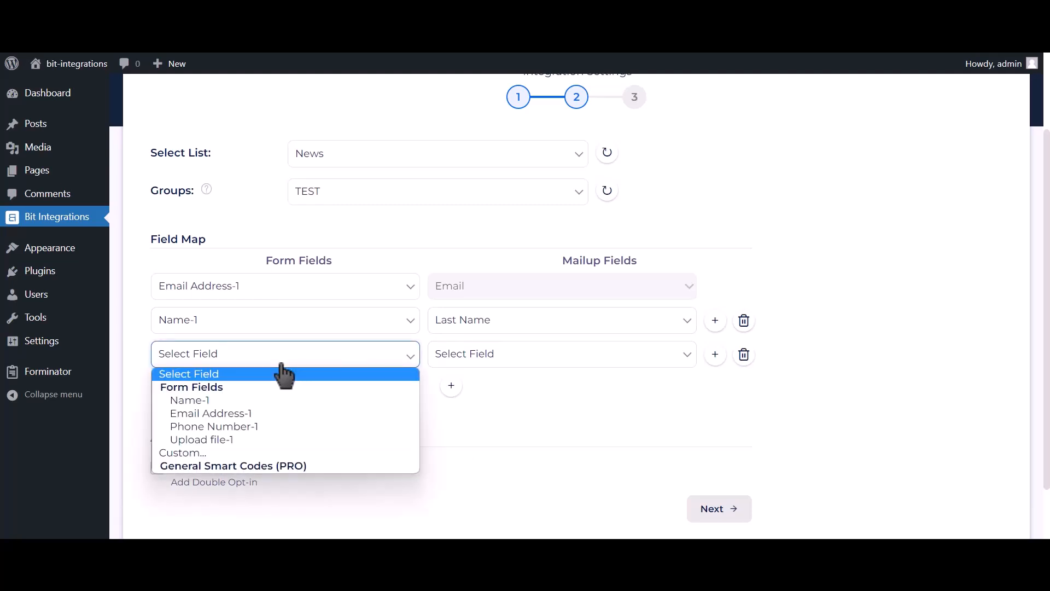
{"action": "left_click", "coordinate": [246, 424]}
{"action": "left_click", "coordinate": [465, 363]}
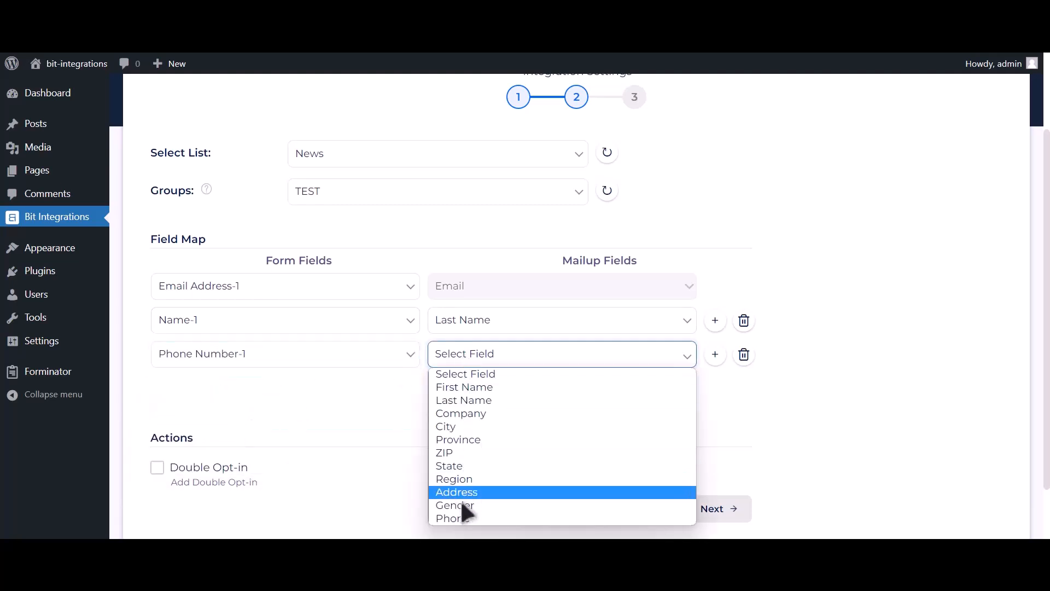
{"action": "left_click", "coordinate": [461, 519]}
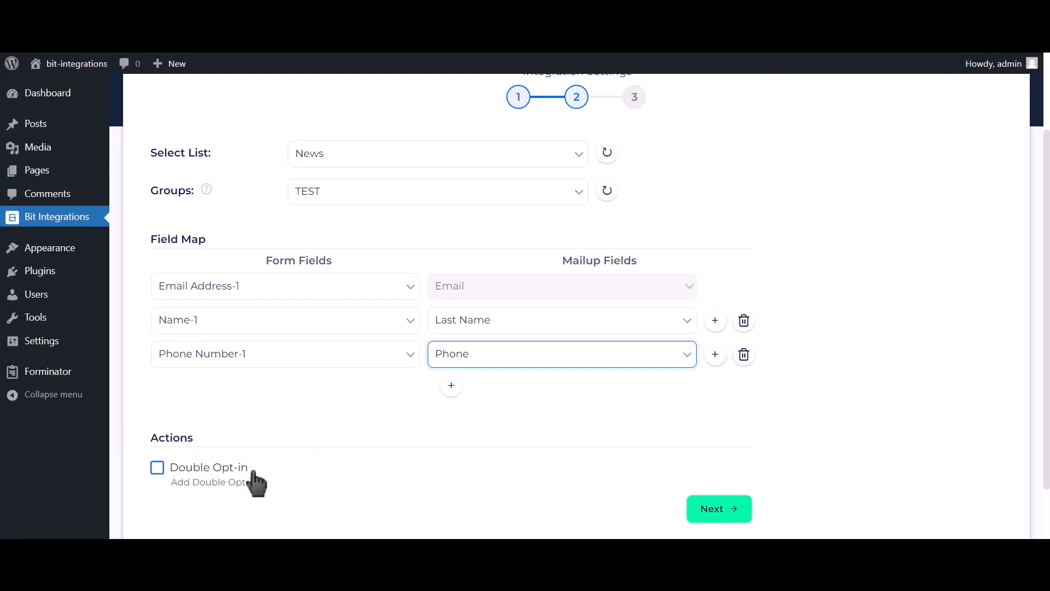
{"action": "left_click", "coordinate": [726, 510]}
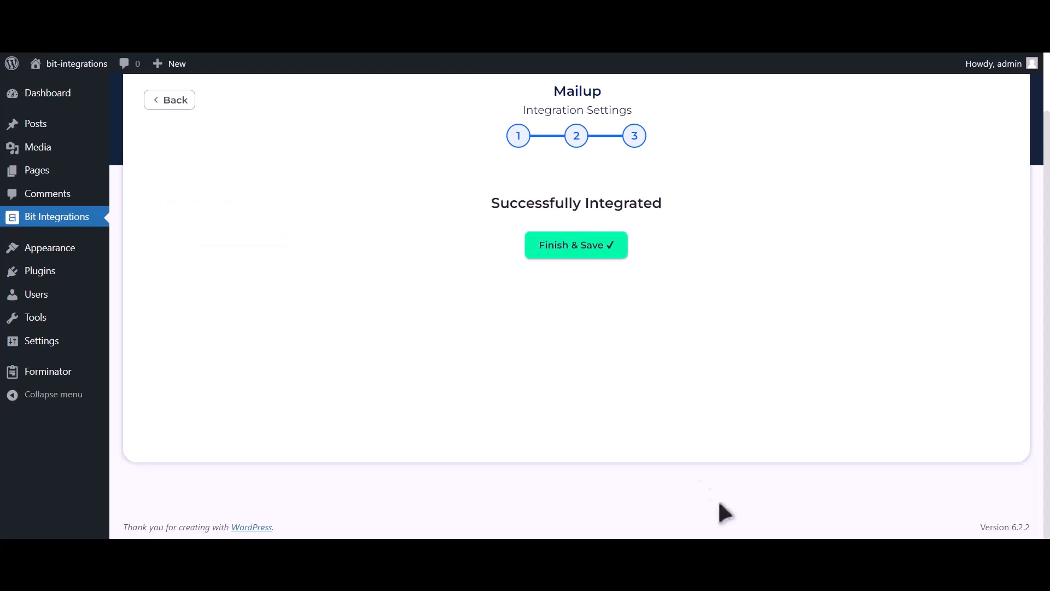
{"action": "left_click", "coordinate": [599, 270]}
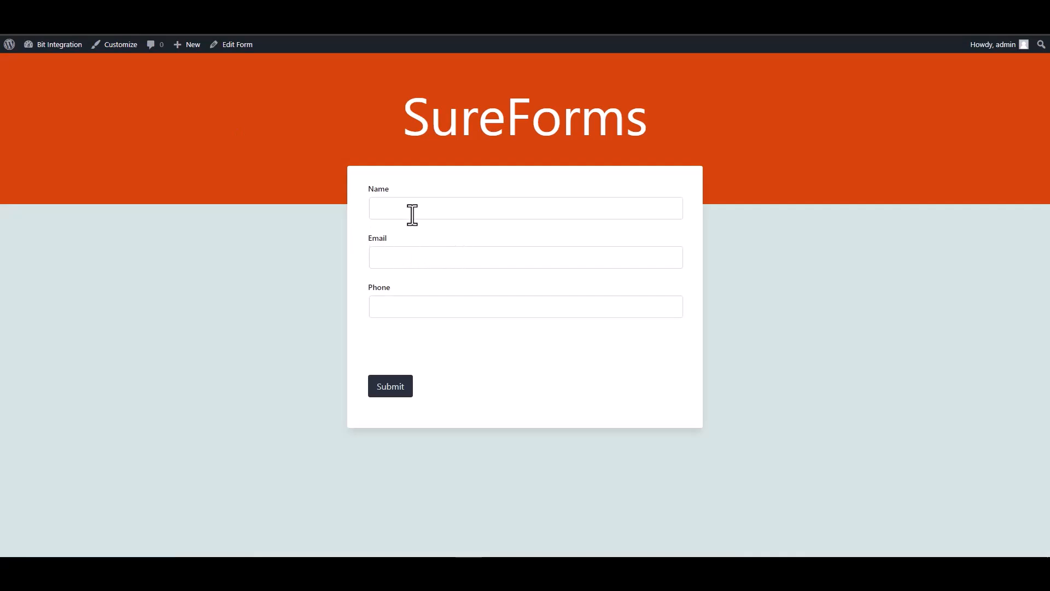
{"action": "left_click", "coordinate": [412, 213]}
Submit the form with name 'Bit Integrations', a test email address and a phone number
{"action": "type", "text": "Bit"}
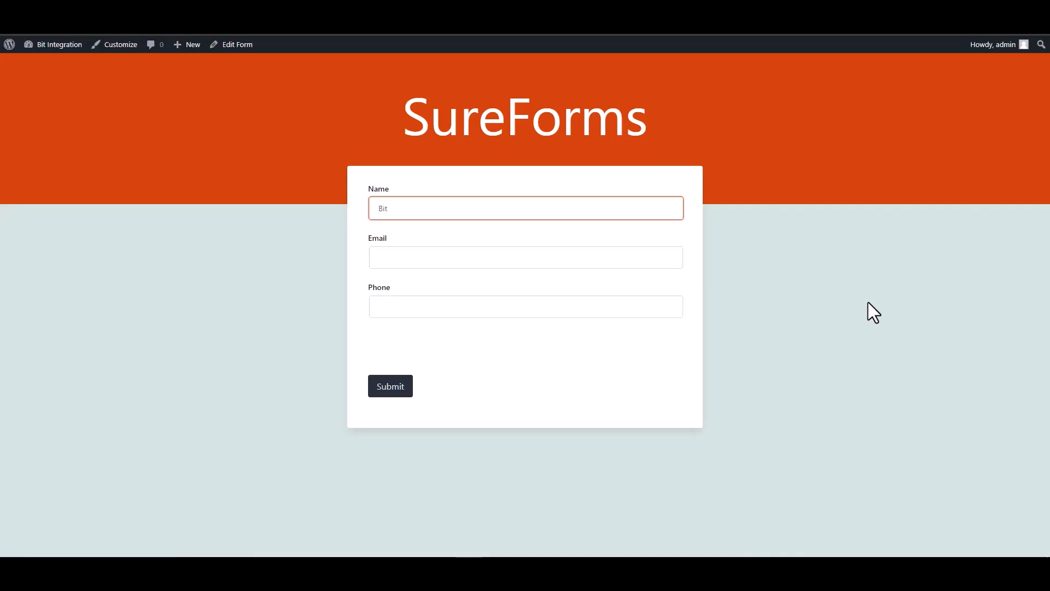
{"action": "type", "text": " Integrations"}
{"action": "left_click", "coordinate": [668, 259]}
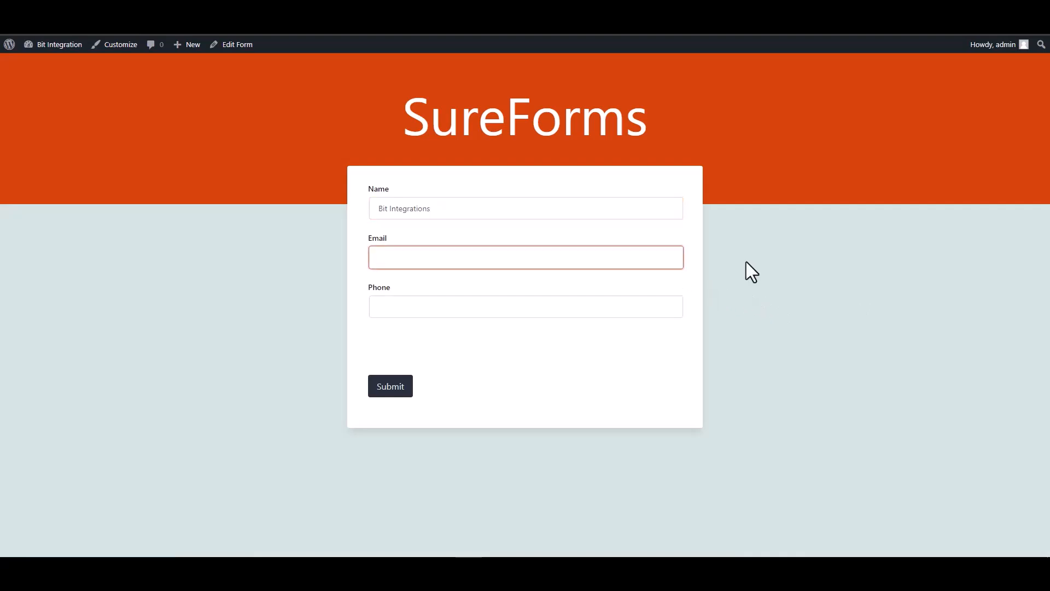
{"action": "left_click", "coordinate": [624, 303]}
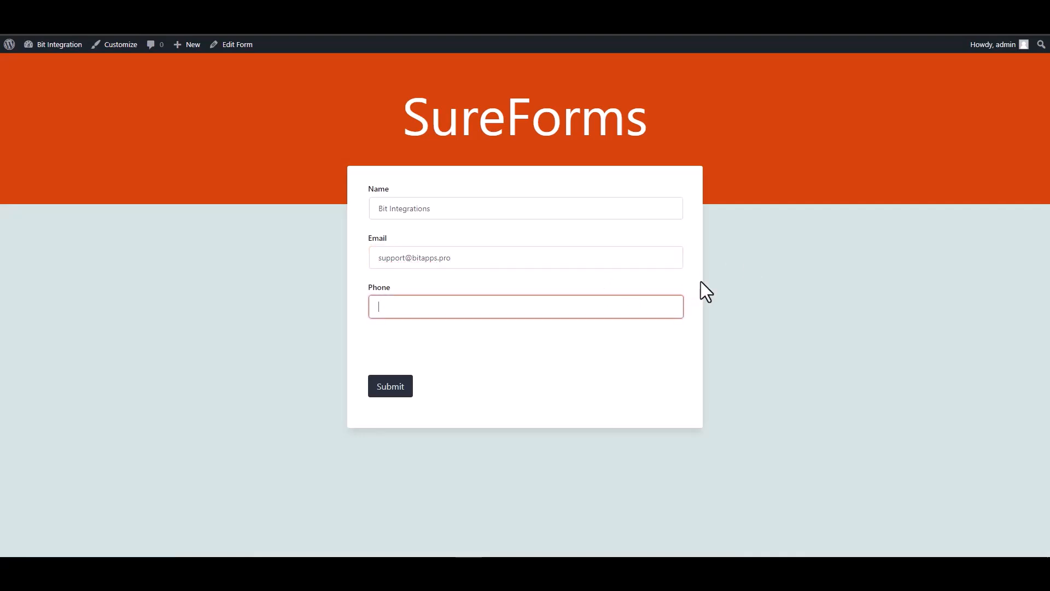
{"action": "type", "text": "444555666"}
{"action": "left_click", "coordinate": [394, 387]}
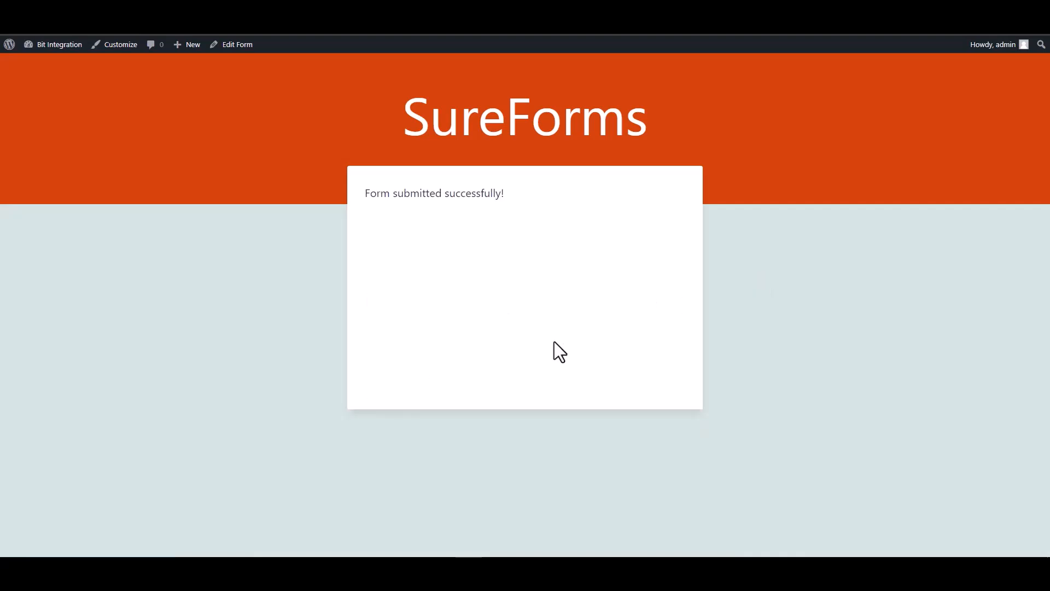
{"action": "left_click_drag", "start_coordinate": [506, 195], "coordinate": [357, 194]}
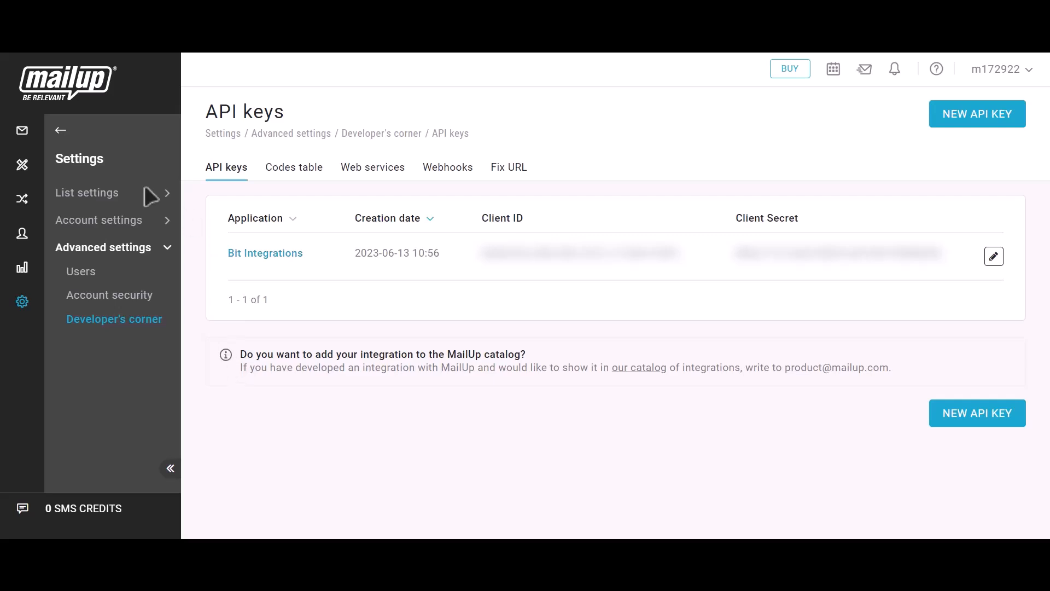
Open MailUp's Subscribed email recipients list under Recipients
{"action": "mouse_move", "coordinate": [54, 137]}
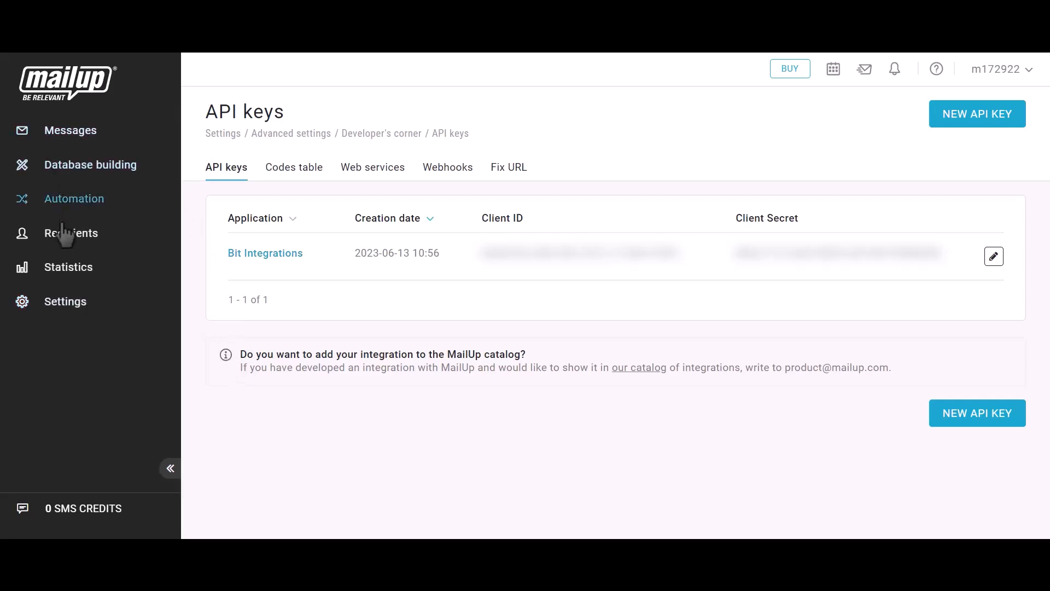
{"action": "left_click", "coordinate": [65, 235]}
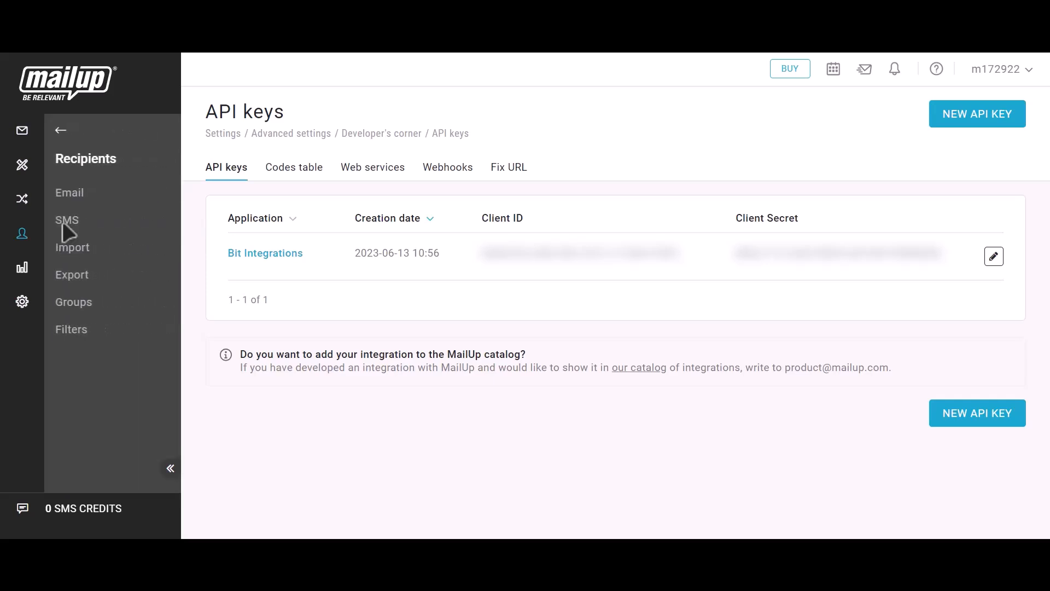
{"action": "left_click", "coordinate": [76, 197]}
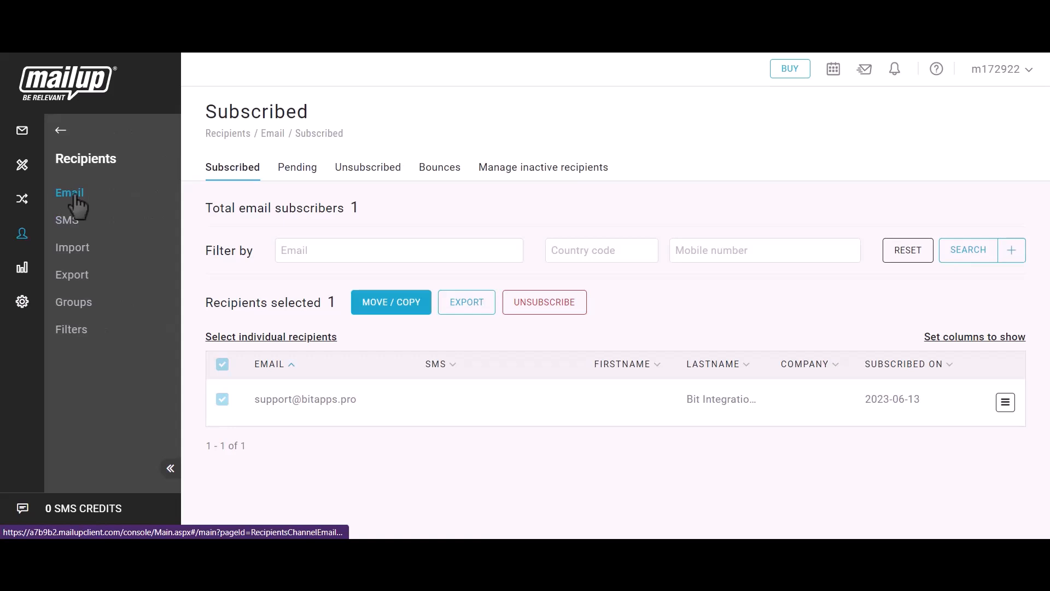
Check the new subscriber's email address and last name 'Bit Integrations', subscribed 2023-06-13
{"action": "left_click_drag", "start_coordinate": [251, 399], "coordinate": [370, 405]}
{"action": "left_click_drag", "start_coordinate": [689, 399], "coordinate": [764, 399]}
{"action": "left_click", "coordinate": [765, 396]}
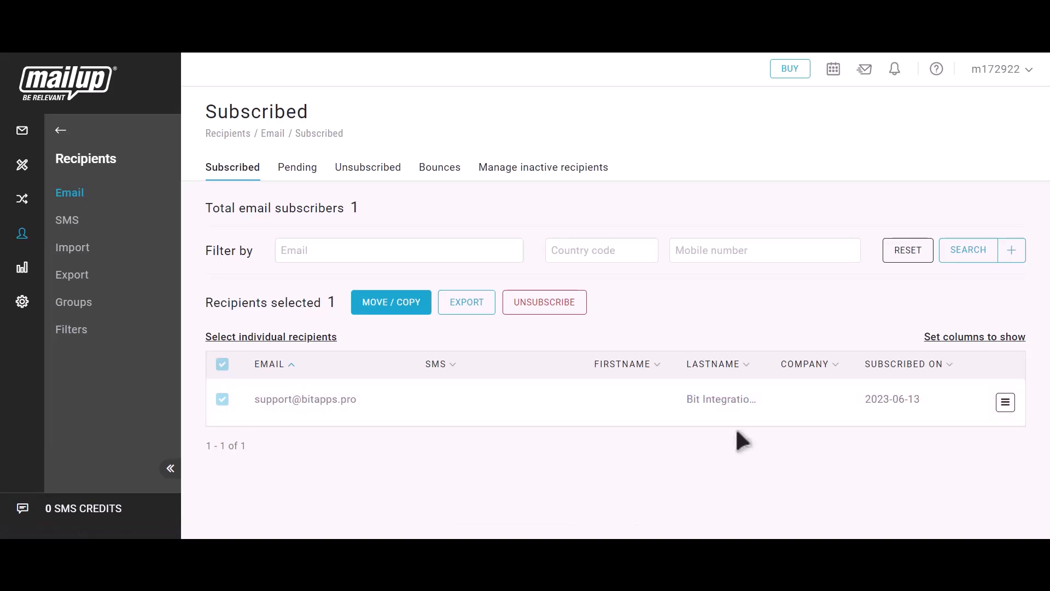